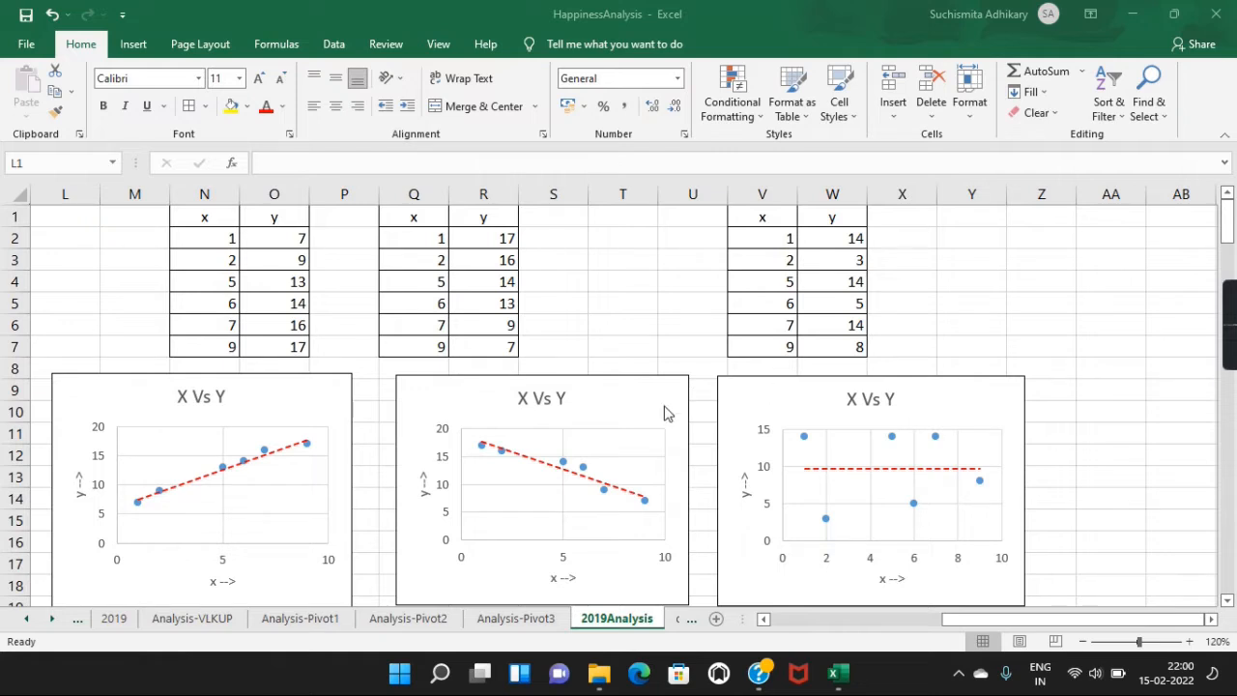
Examine the x and y header cells of the first sample table in columns N and O
click(211, 221)
click(211, 222)
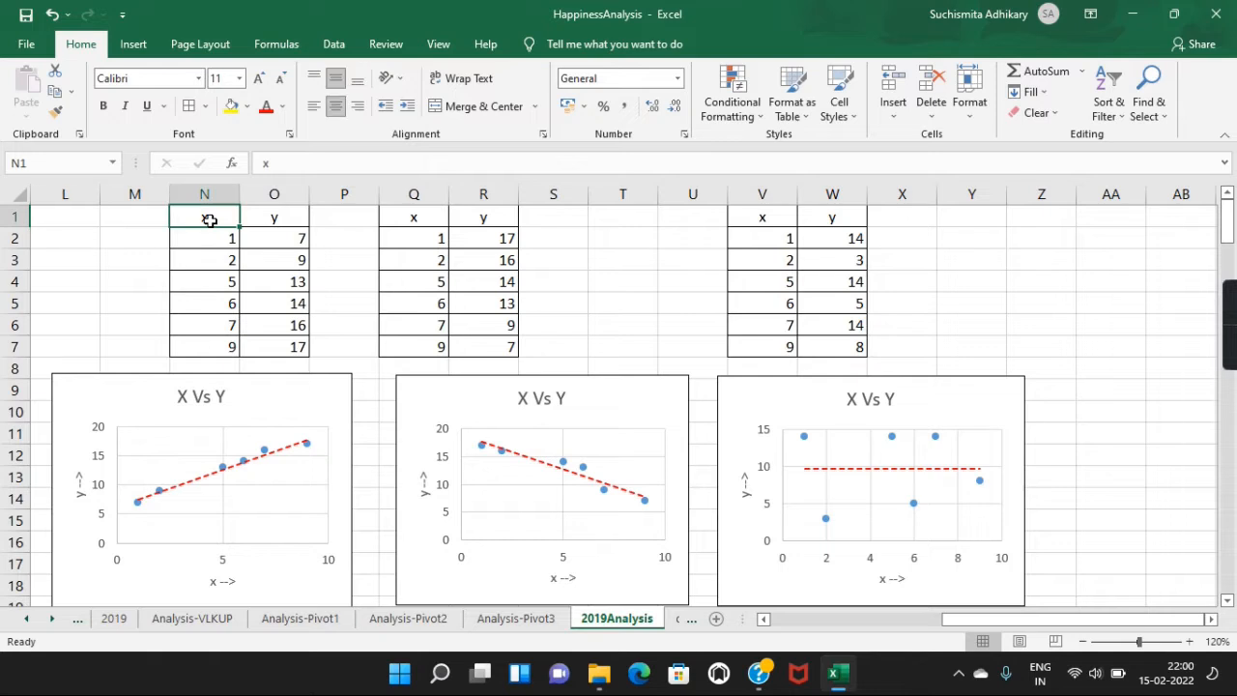
click(293, 219)
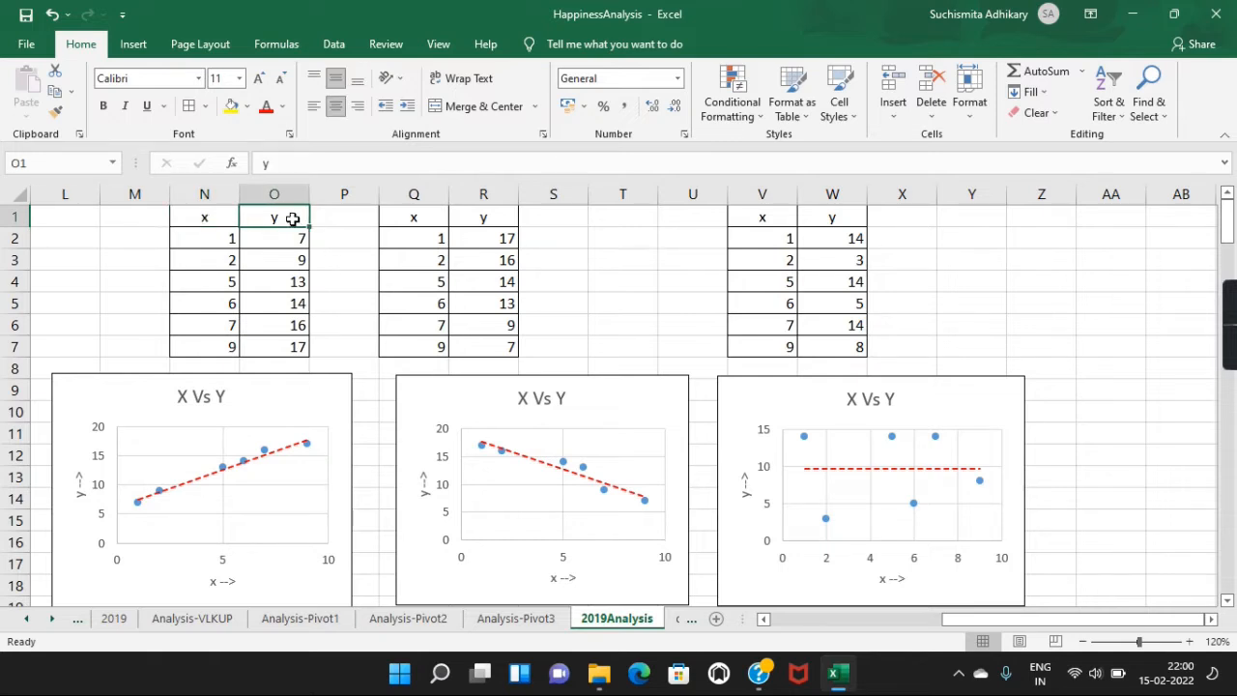
click(209, 220)
click(288, 220)
click(213, 215)
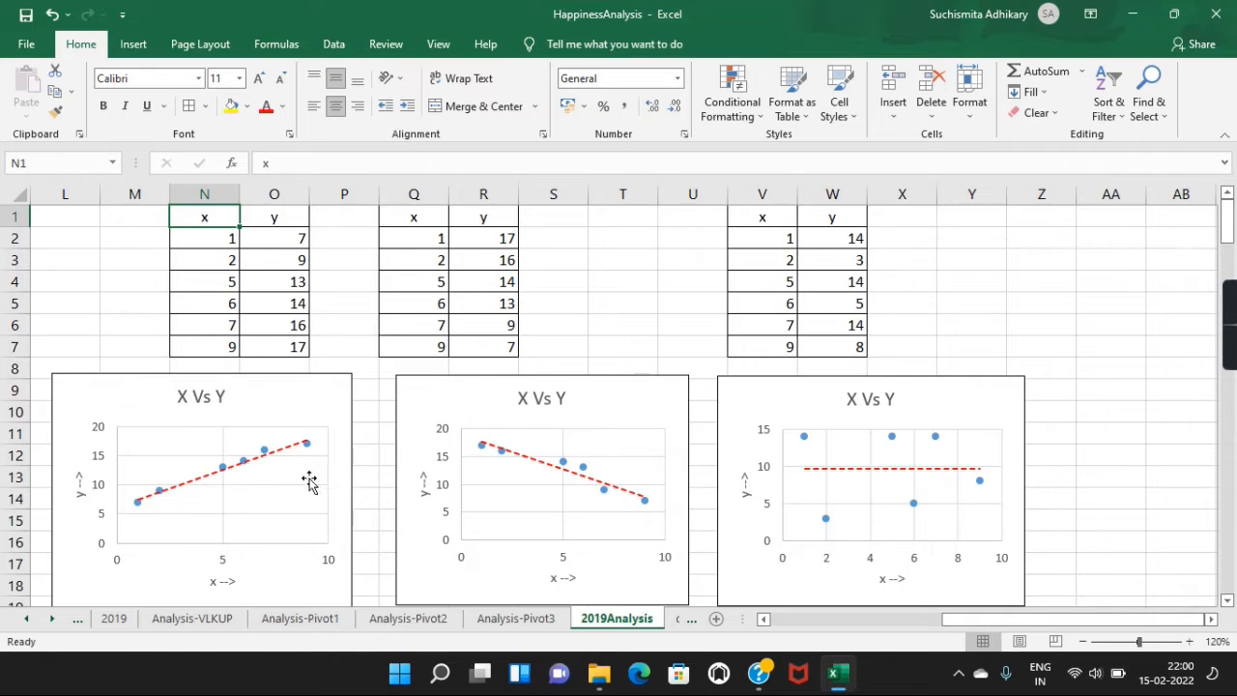
Compare the paired x and y values row by row in the upper rows of the first sample table
click(225, 240)
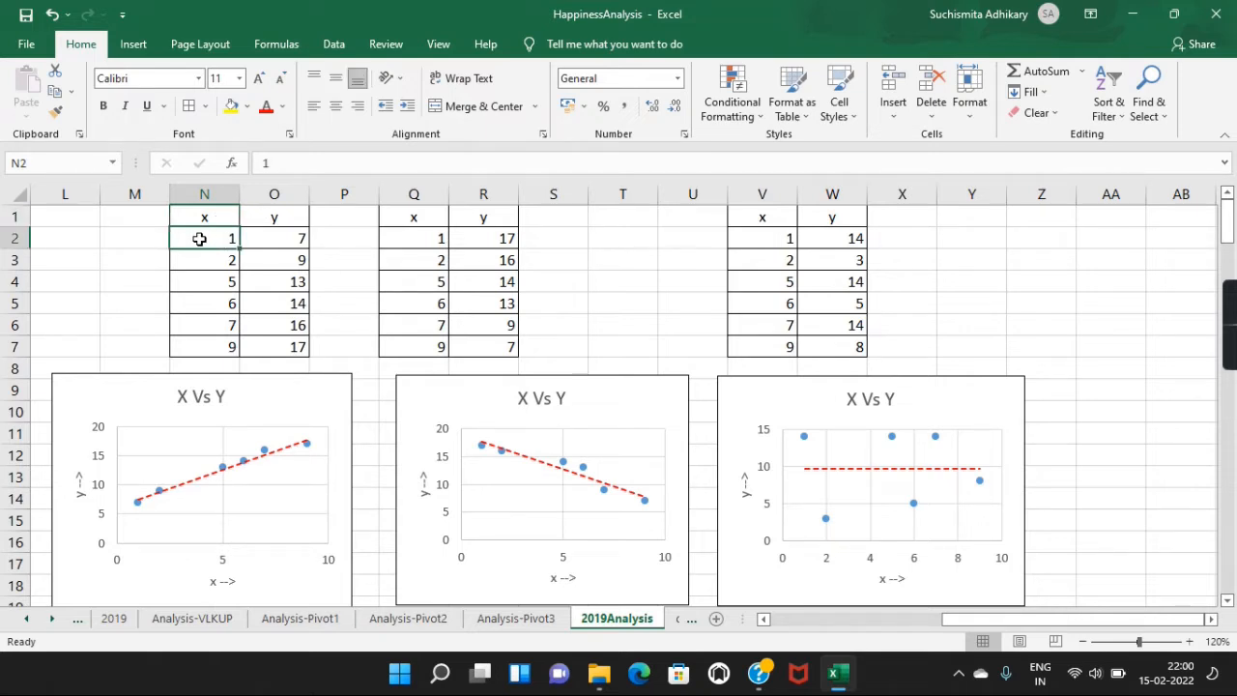
click(207, 263)
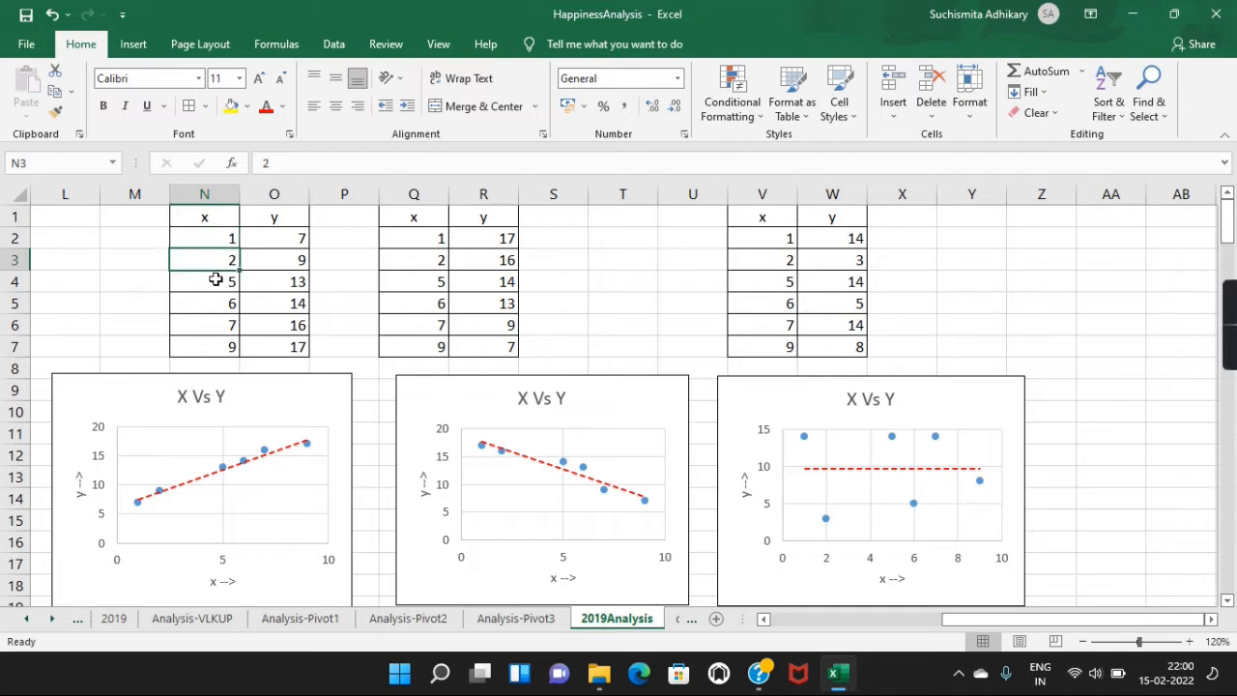
click(284, 246)
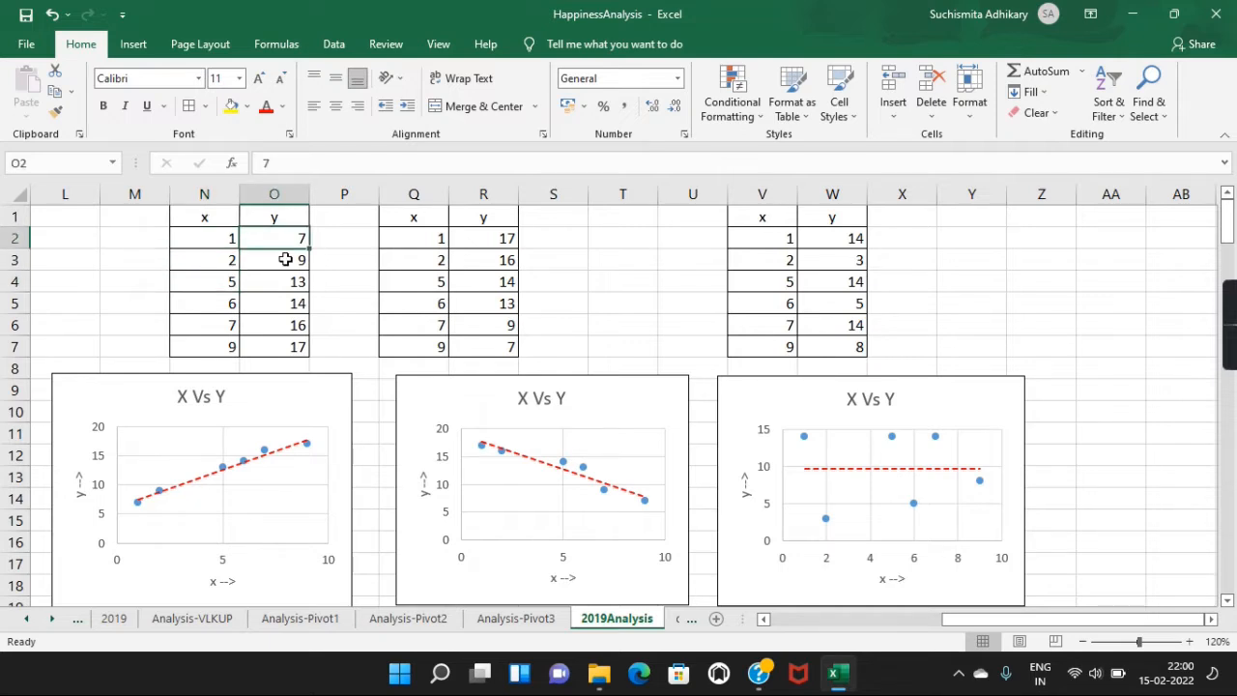
click(285, 259)
click(229, 240)
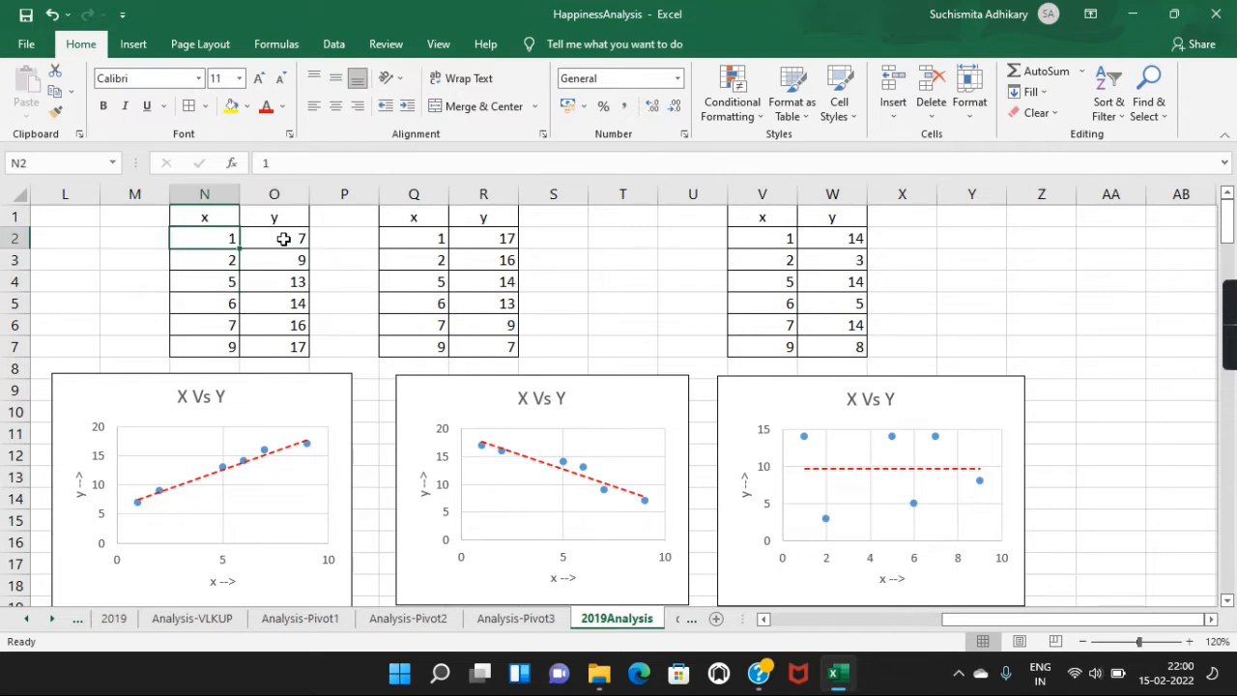
click(283, 239)
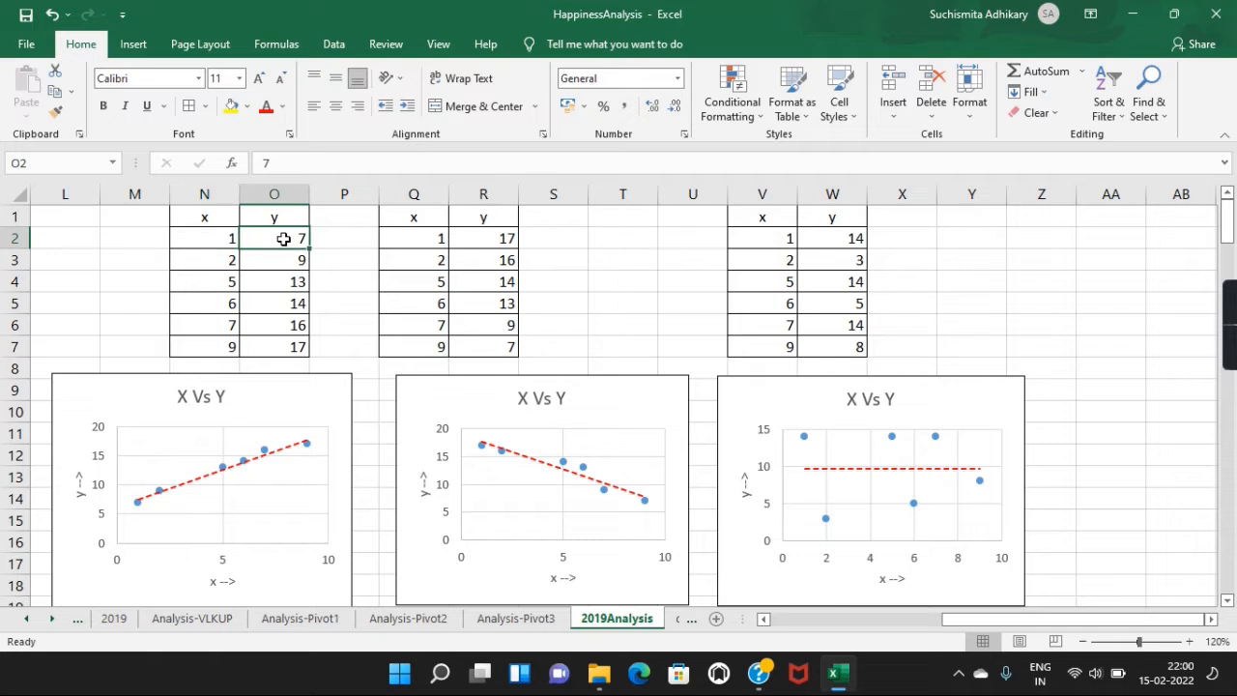
click(206, 268)
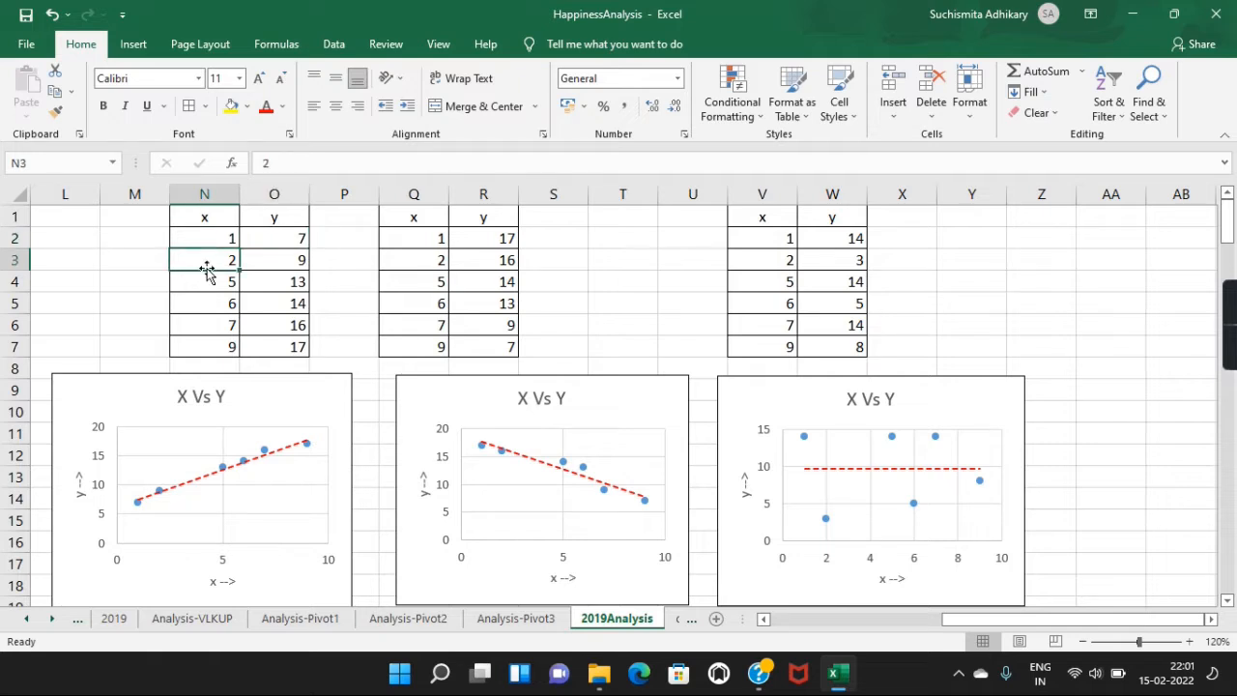
click(280, 260)
click(209, 277)
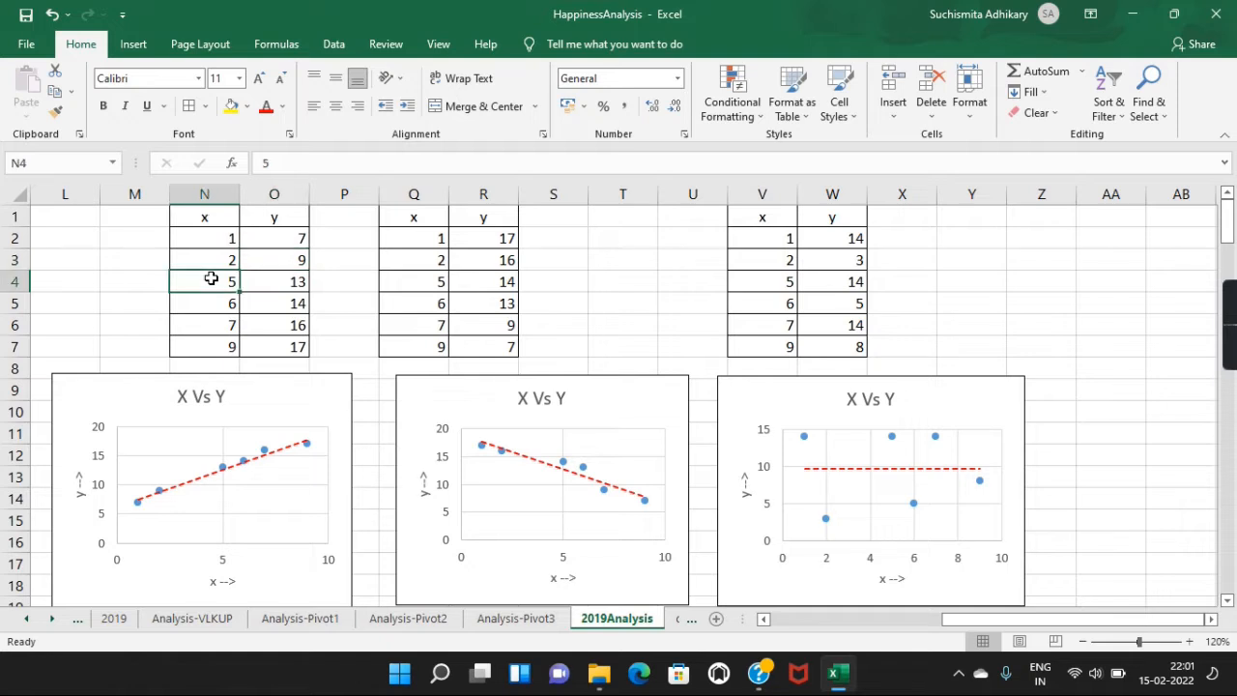
Highlight the first table's values in N2:O7 and examine them against the X Vs Y chart below
click(232, 233)
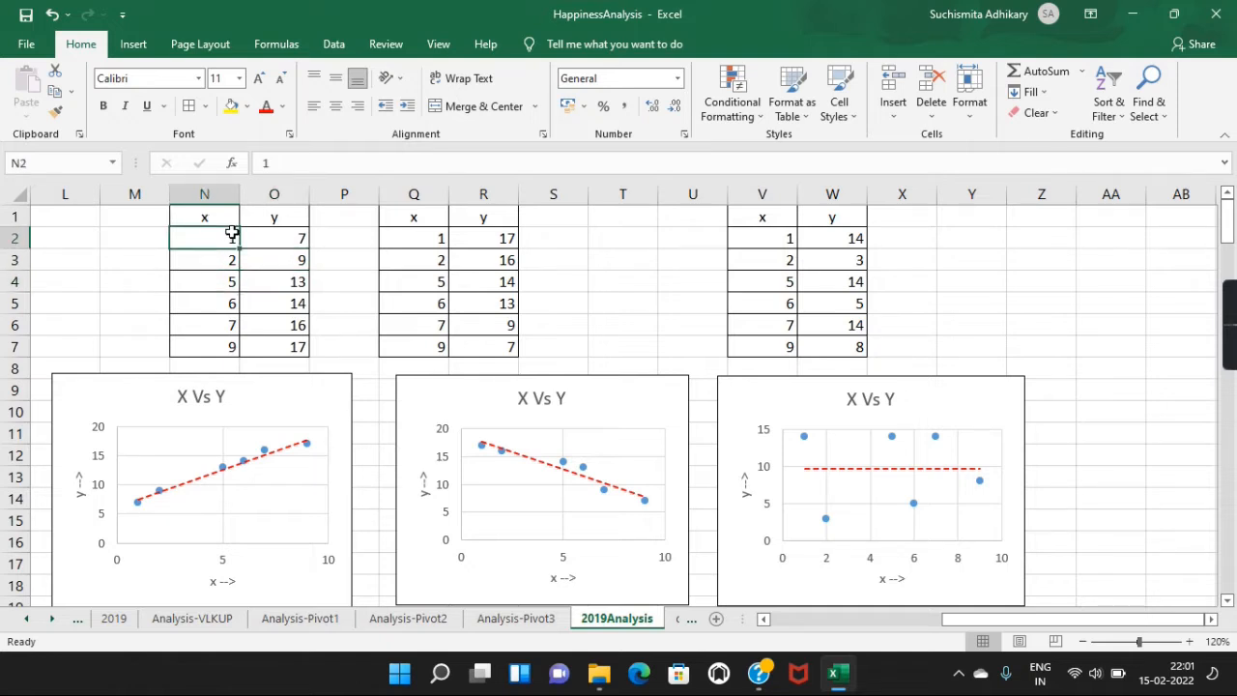
shift+click(286, 345)
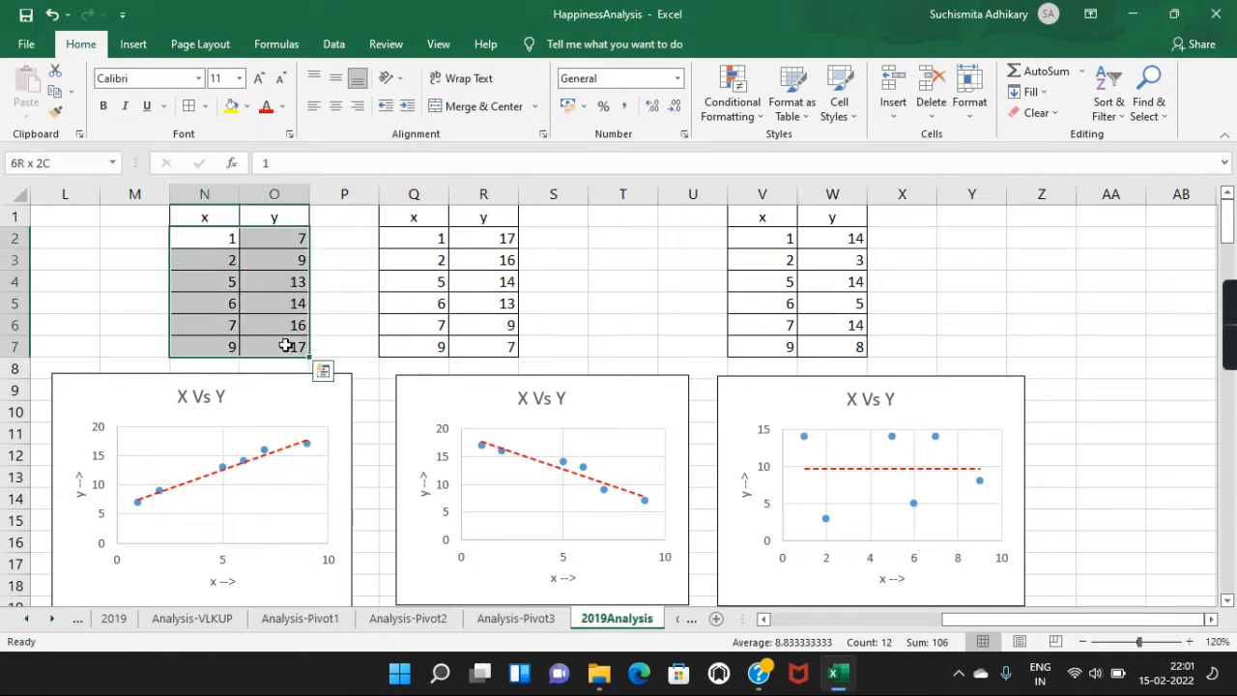
click(243, 251)
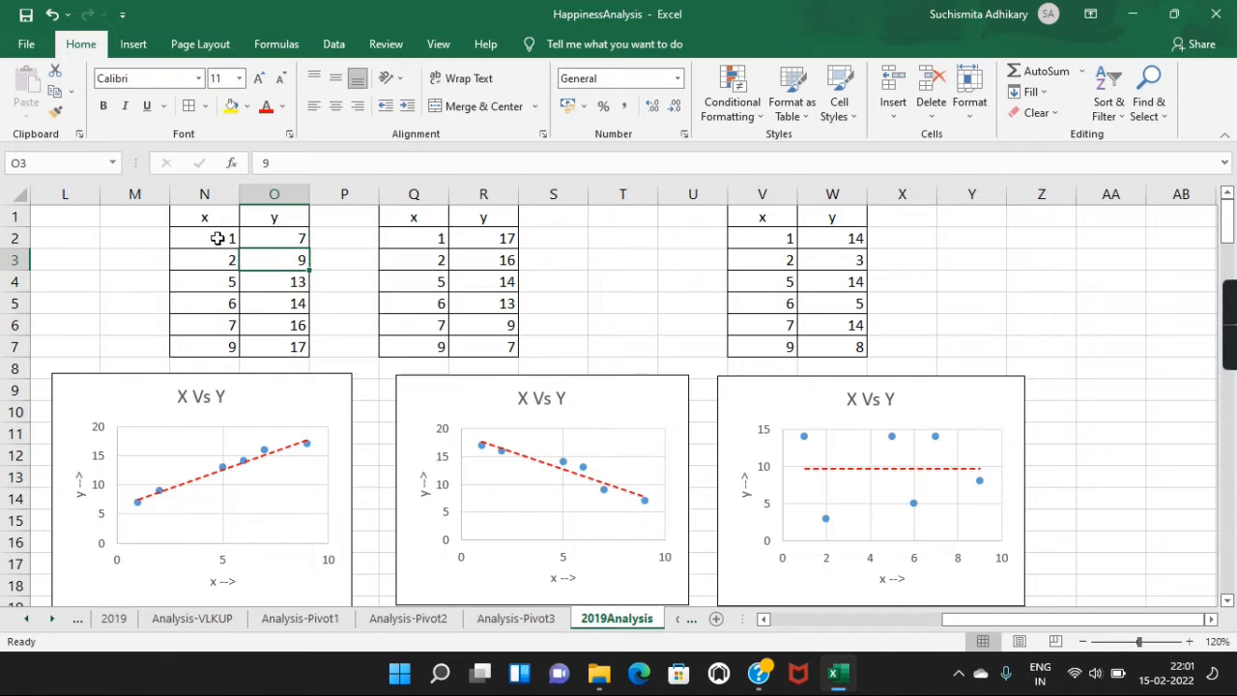
click(219, 238)
click(292, 240)
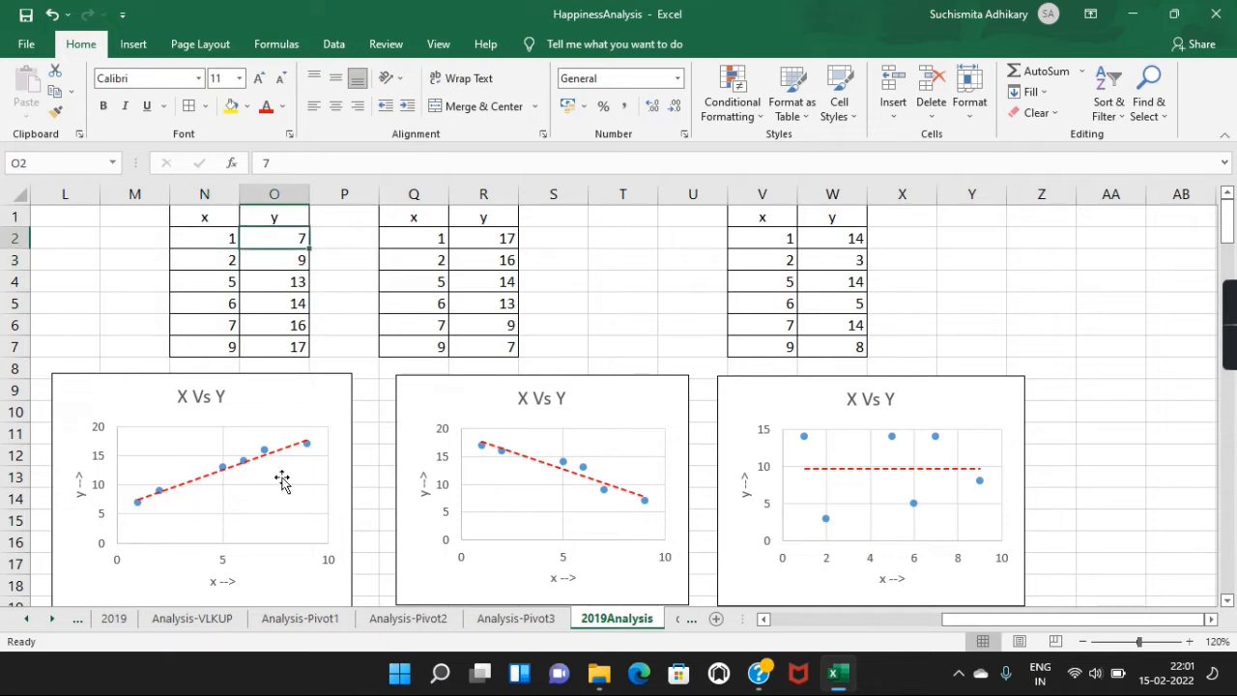
click(269, 406)
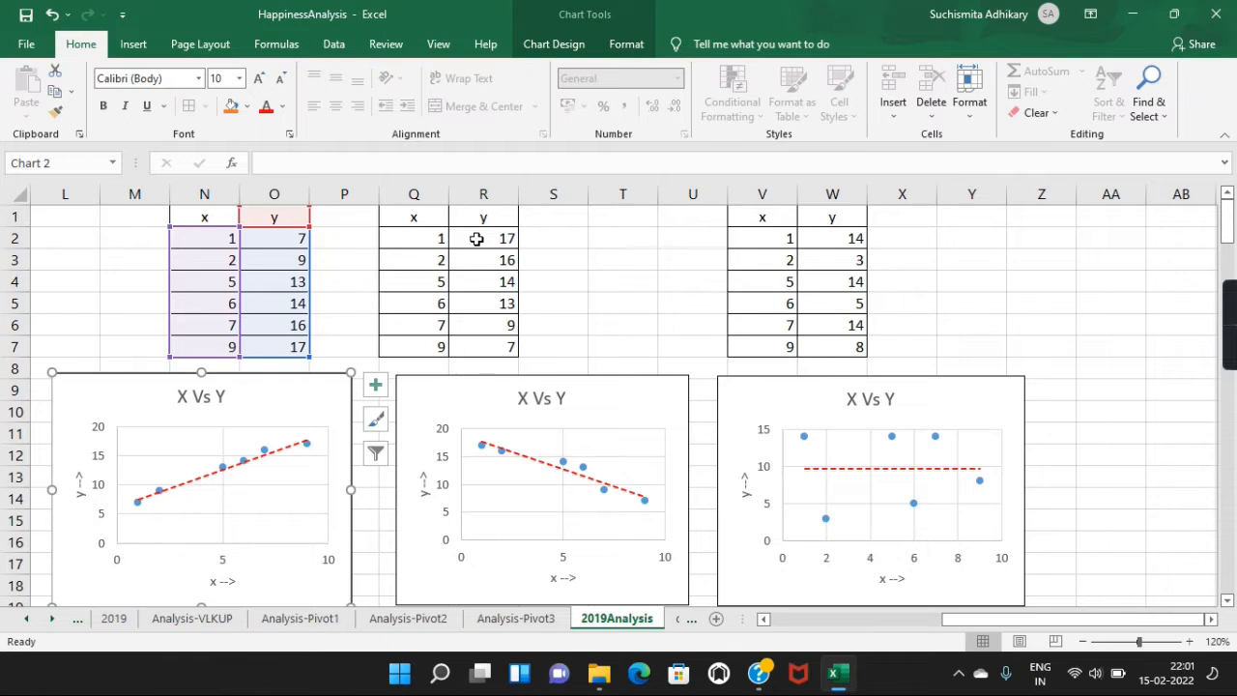
click(271, 263)
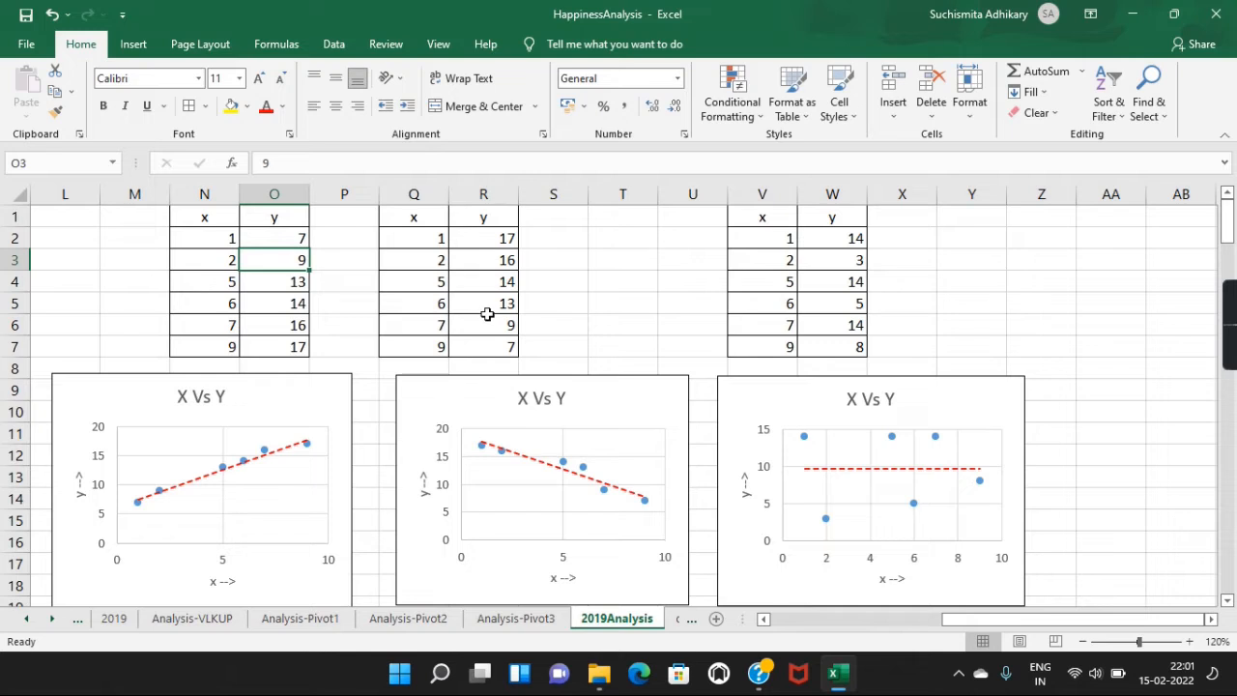
Compare the x and y values in columns Q and R with the second X Vs Y chart and its trendline
click(417, 259)
click(500, 239)
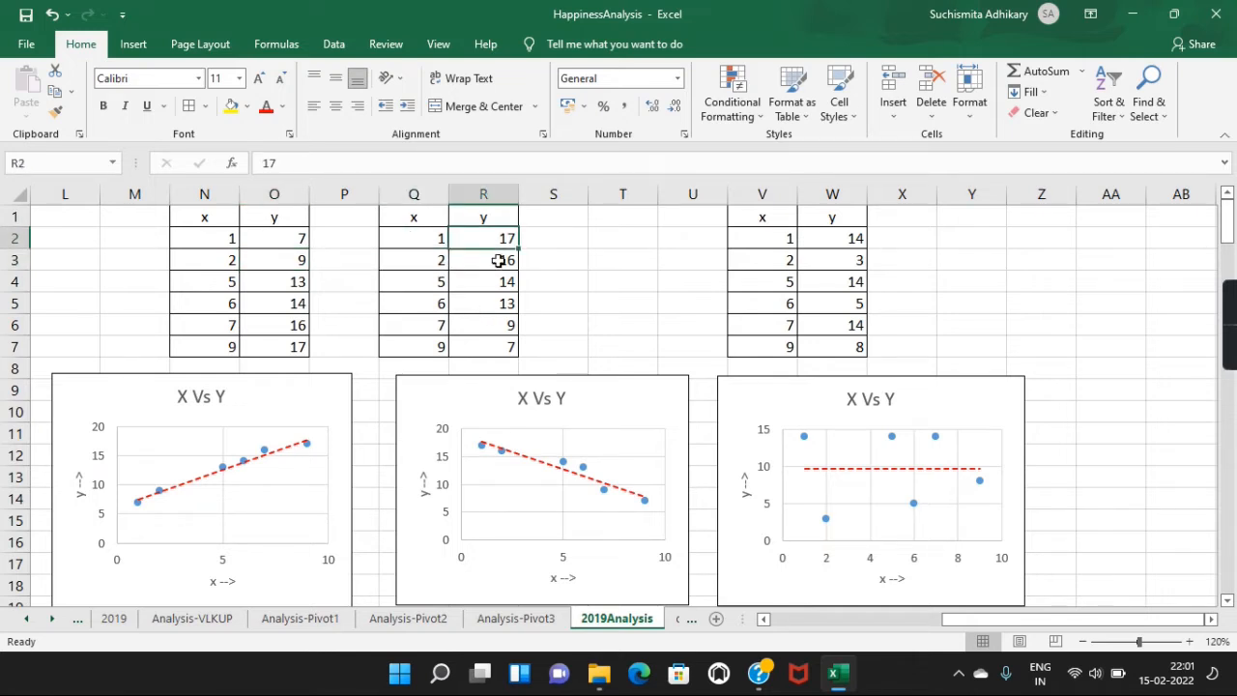
double_click(501, 281)
click(492, 321)
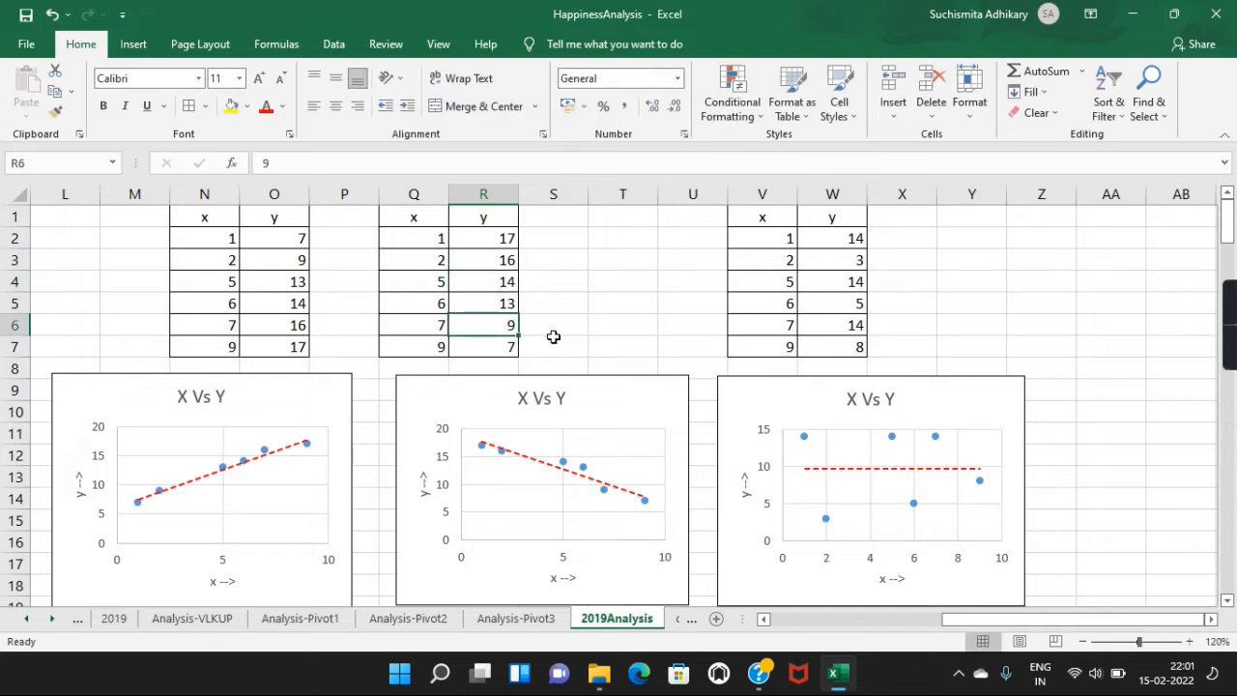
click(626, 406)
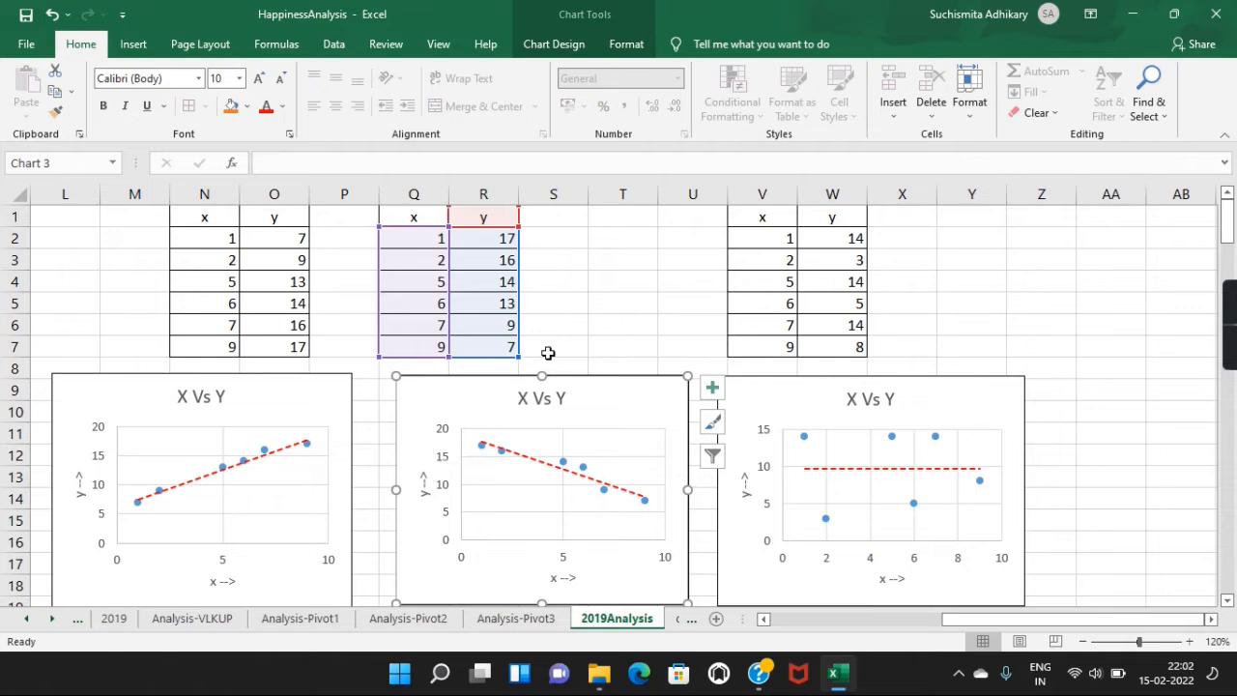
click(474, 263)
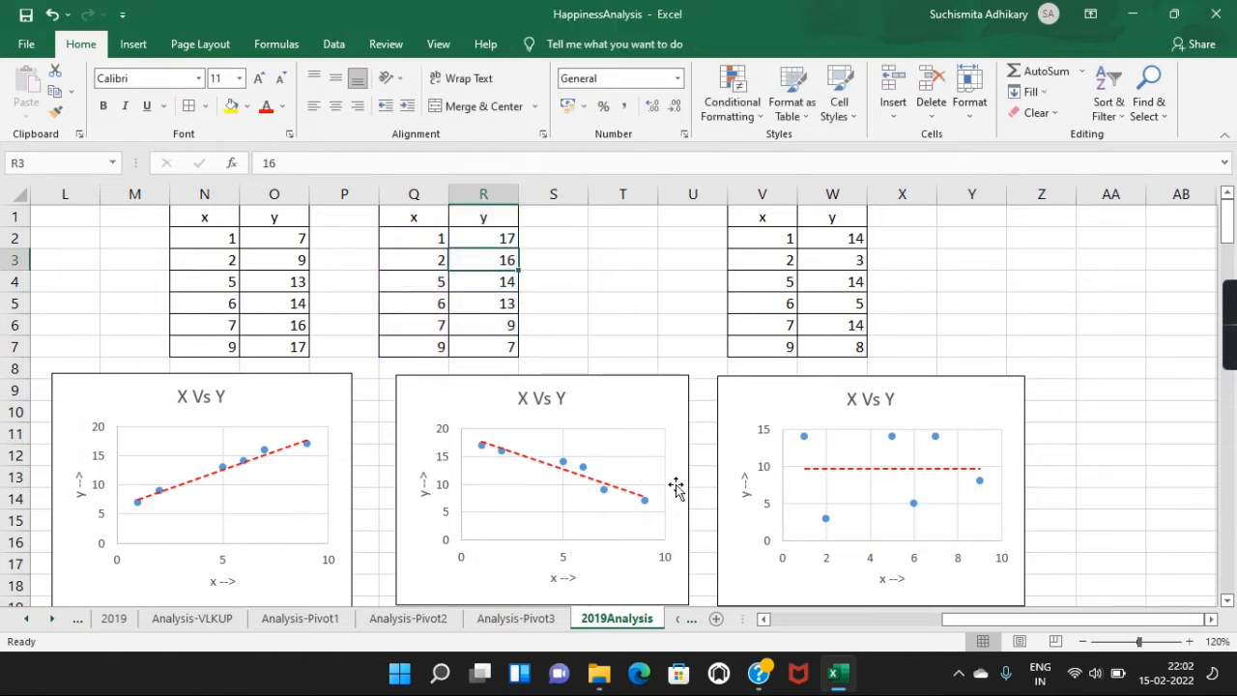
Compare the x and y values in columns V and W with the data points of the third X Vs Y chart
click(758, 259)
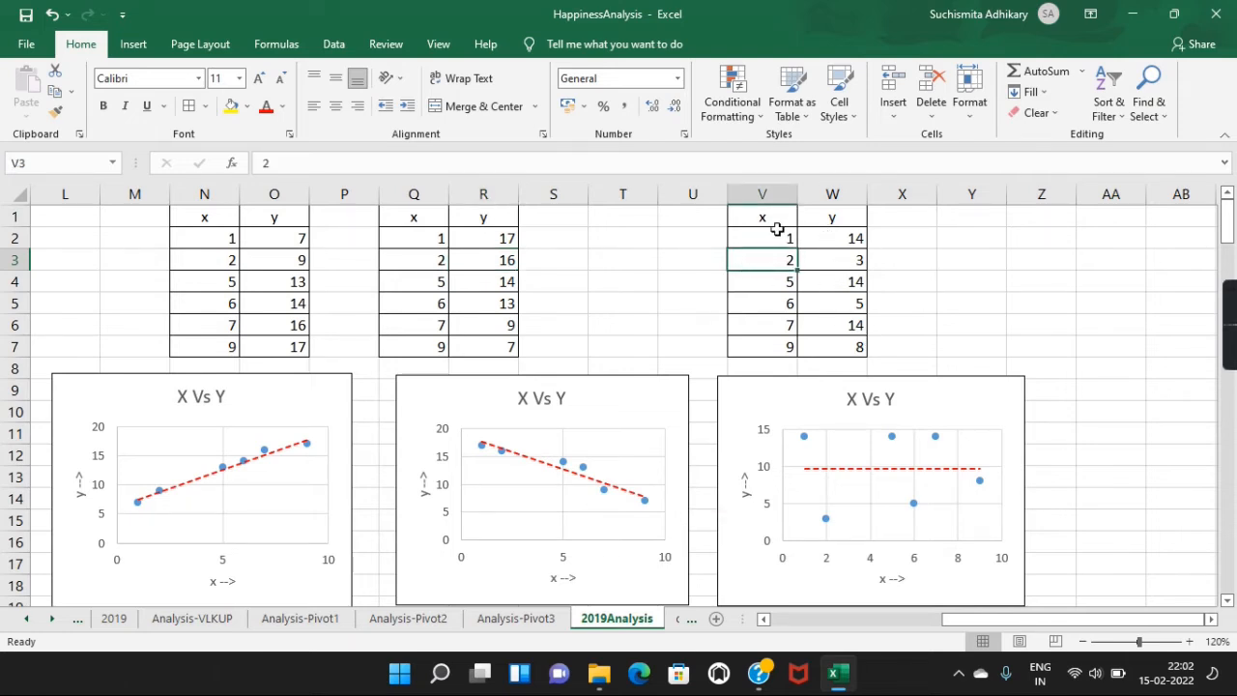
click(801, 239)
click(766, 238)
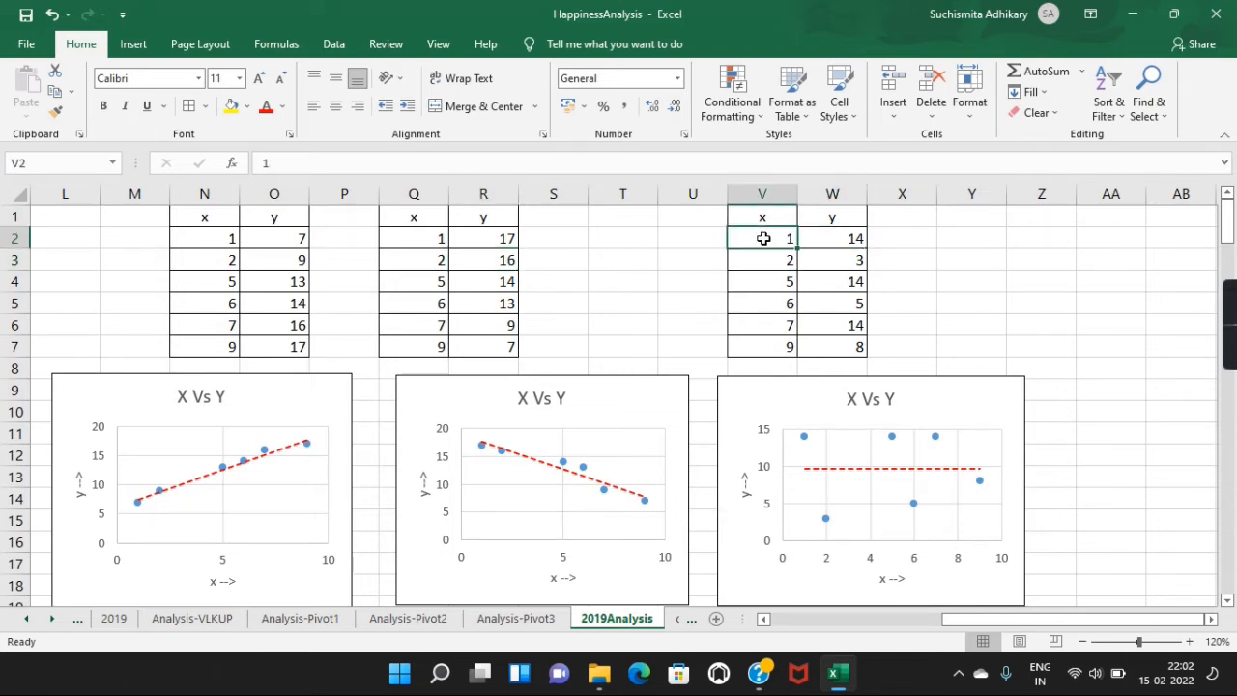
click(871, 259)
click(785, 262)
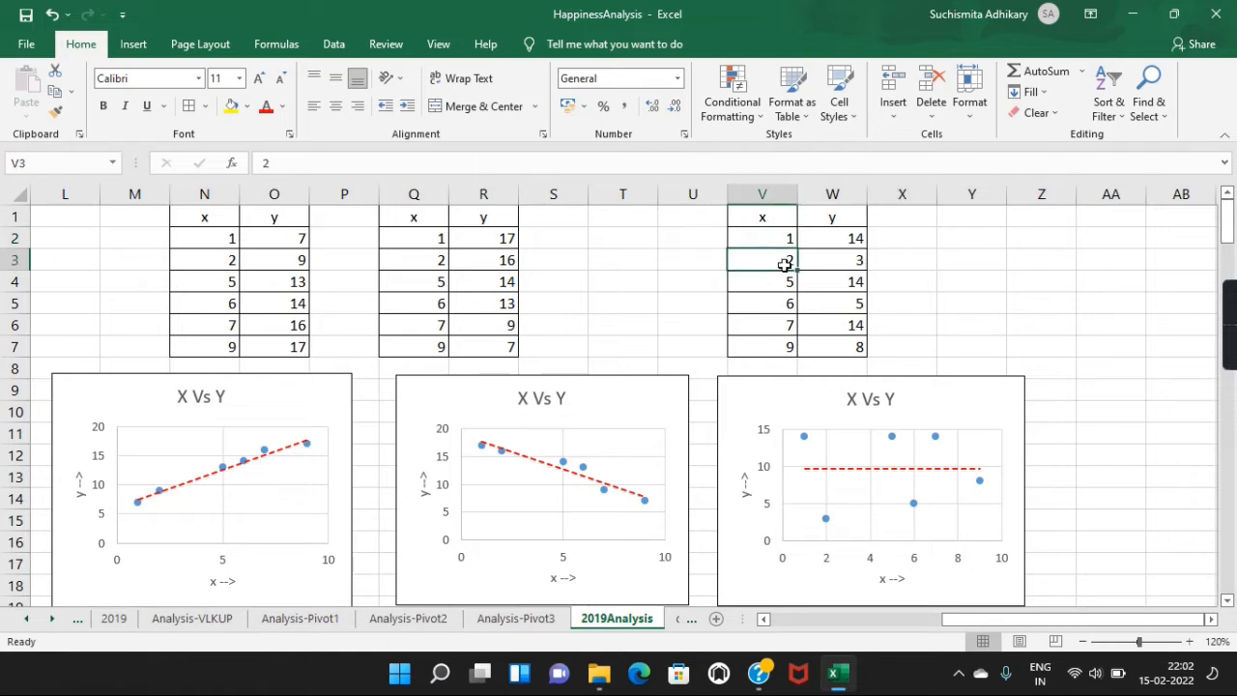
click(841, 261)
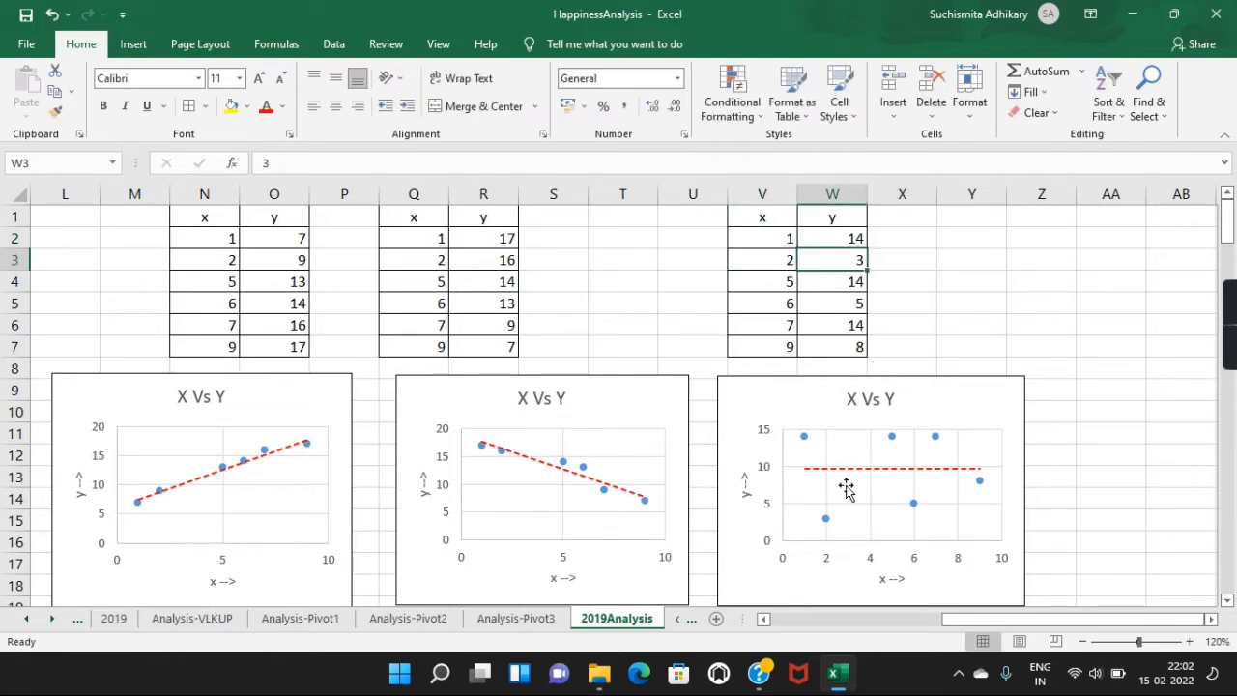
click(804, 436)
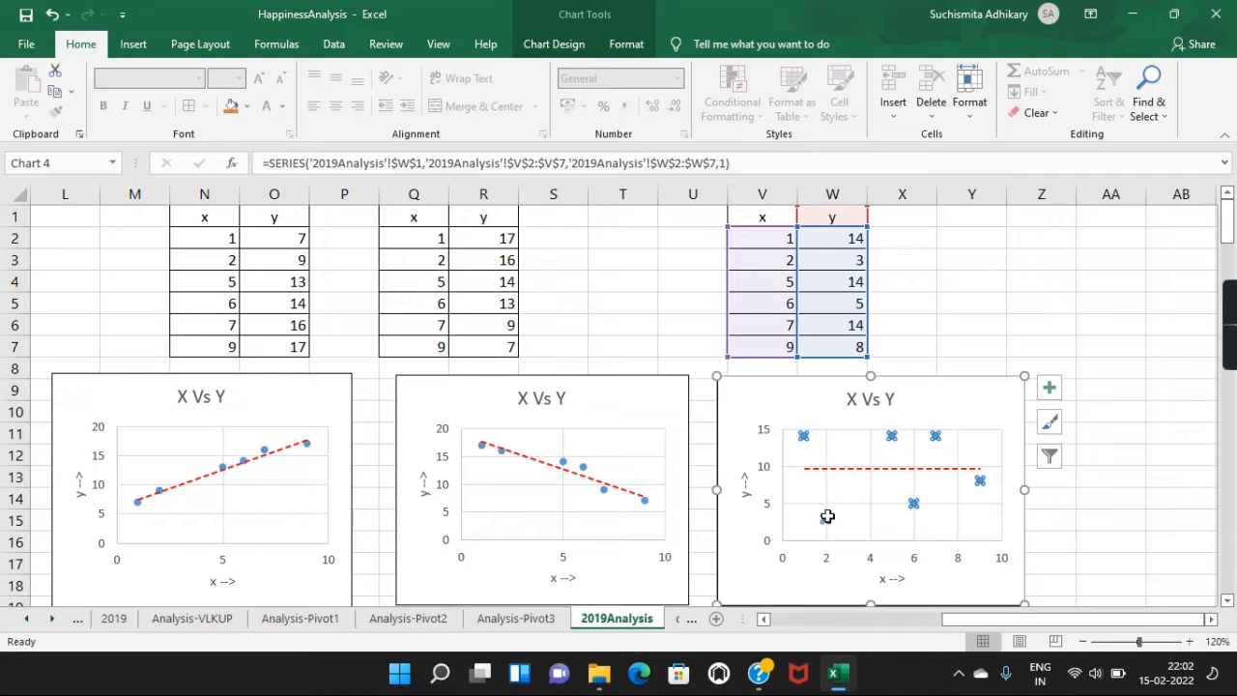
click(953, 323)
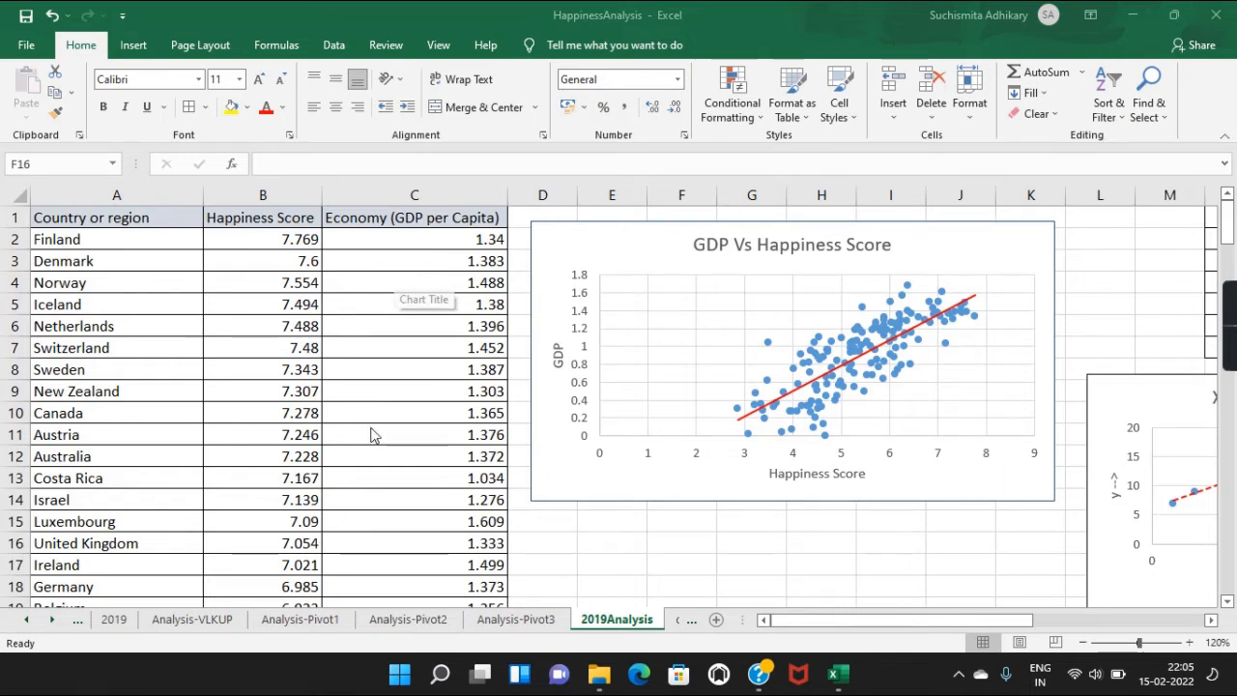
Compare the GDP Vs Happiness Score chart's trend with the first X Vs Y example and inspect its data series
click(584, 239)
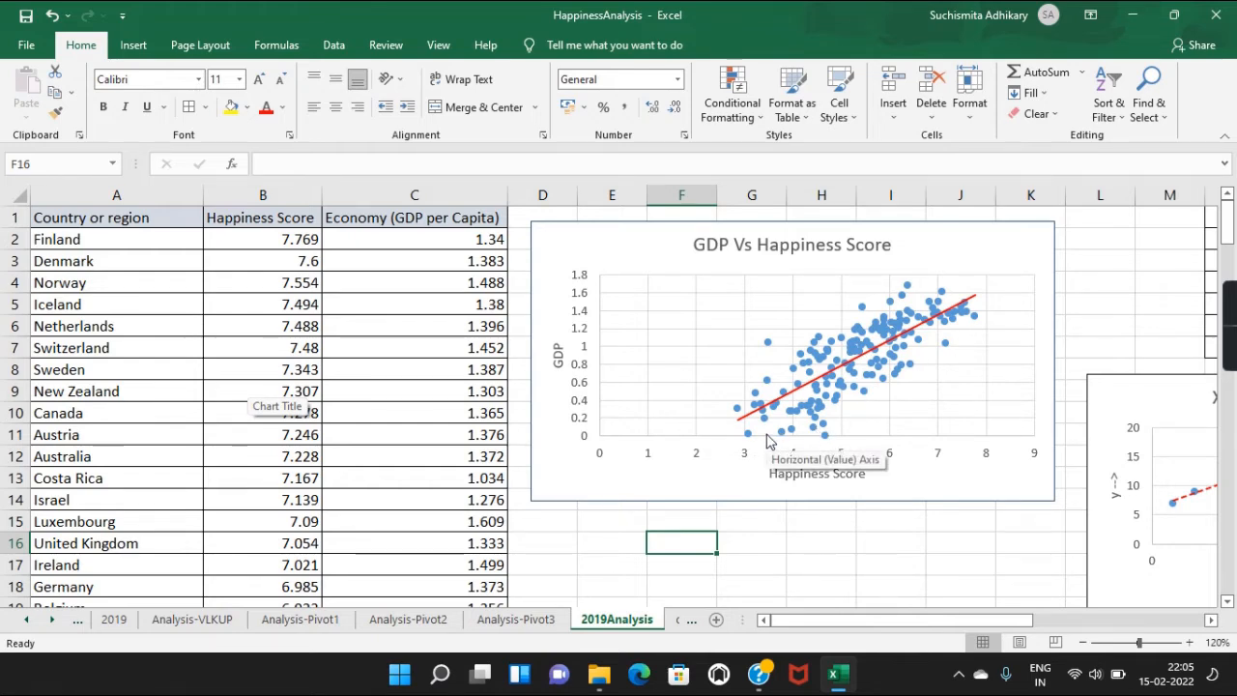
drag(859, 624, 968, 623)
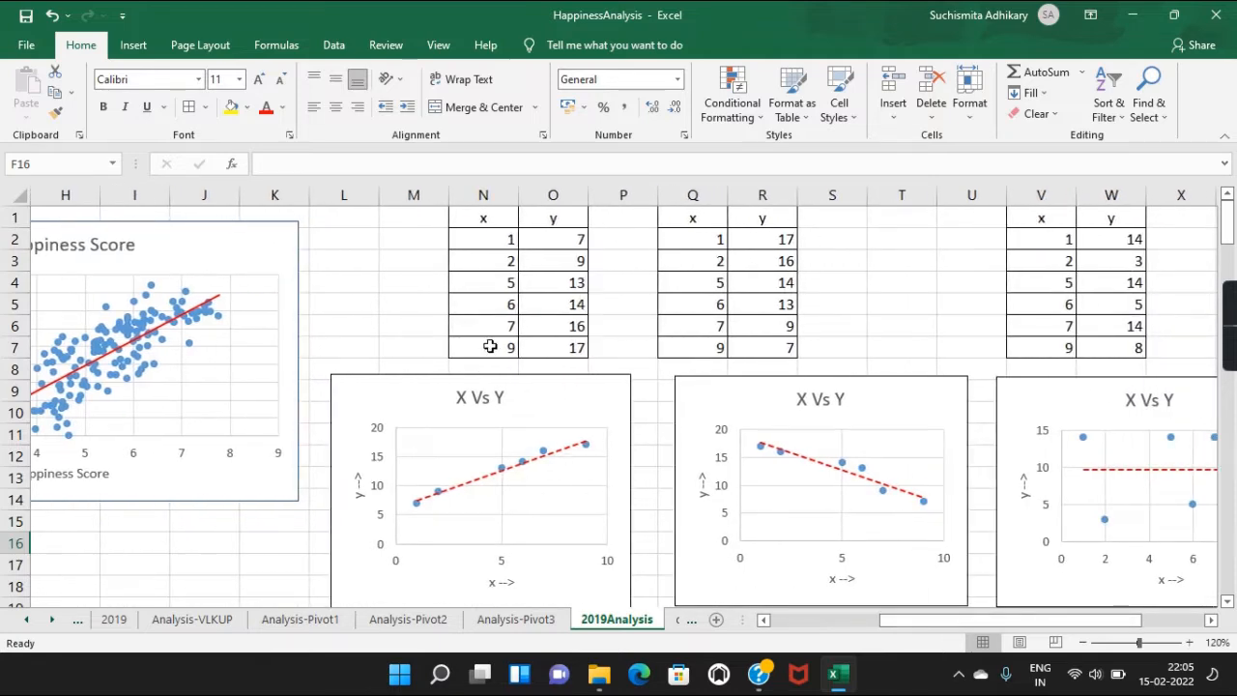
click(482, 242)
click(560, 245)
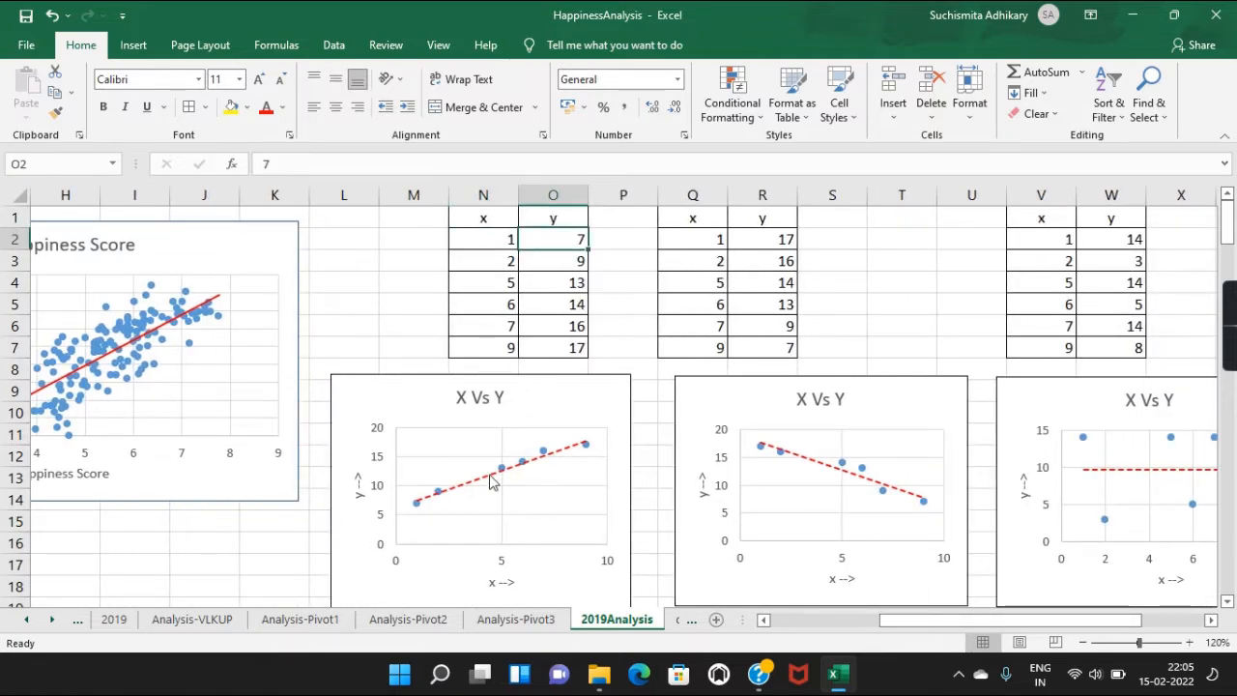
click(788, 624)
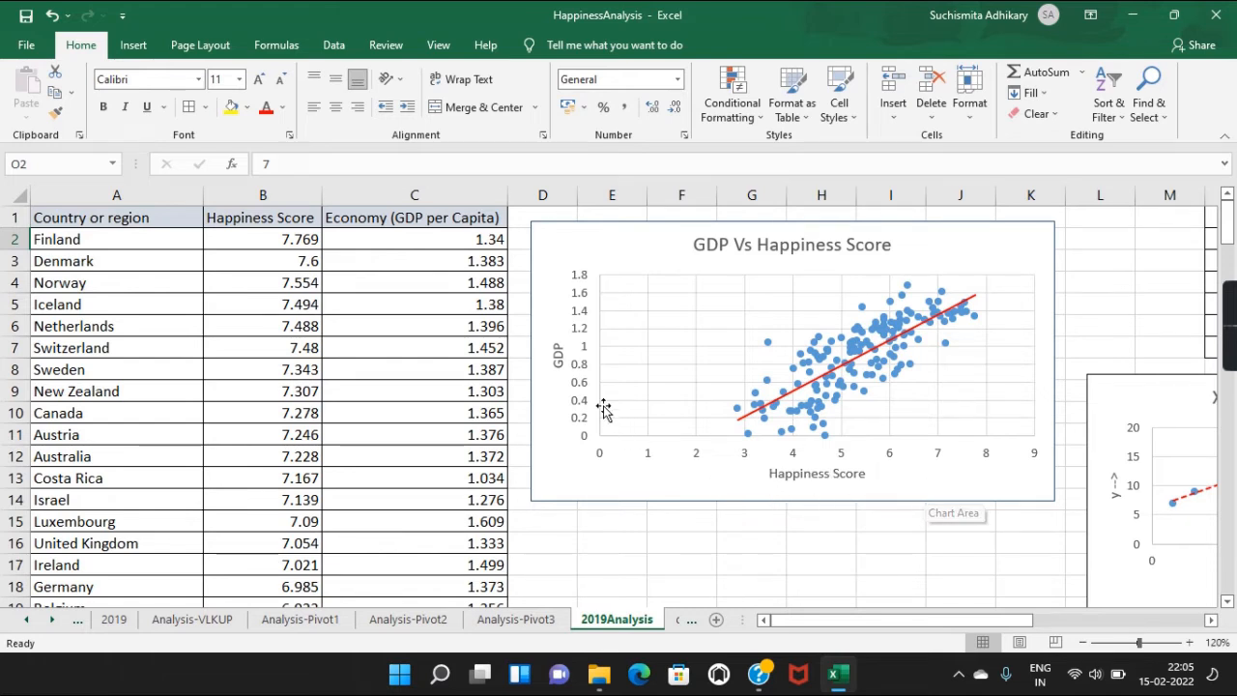
click(750, 437)
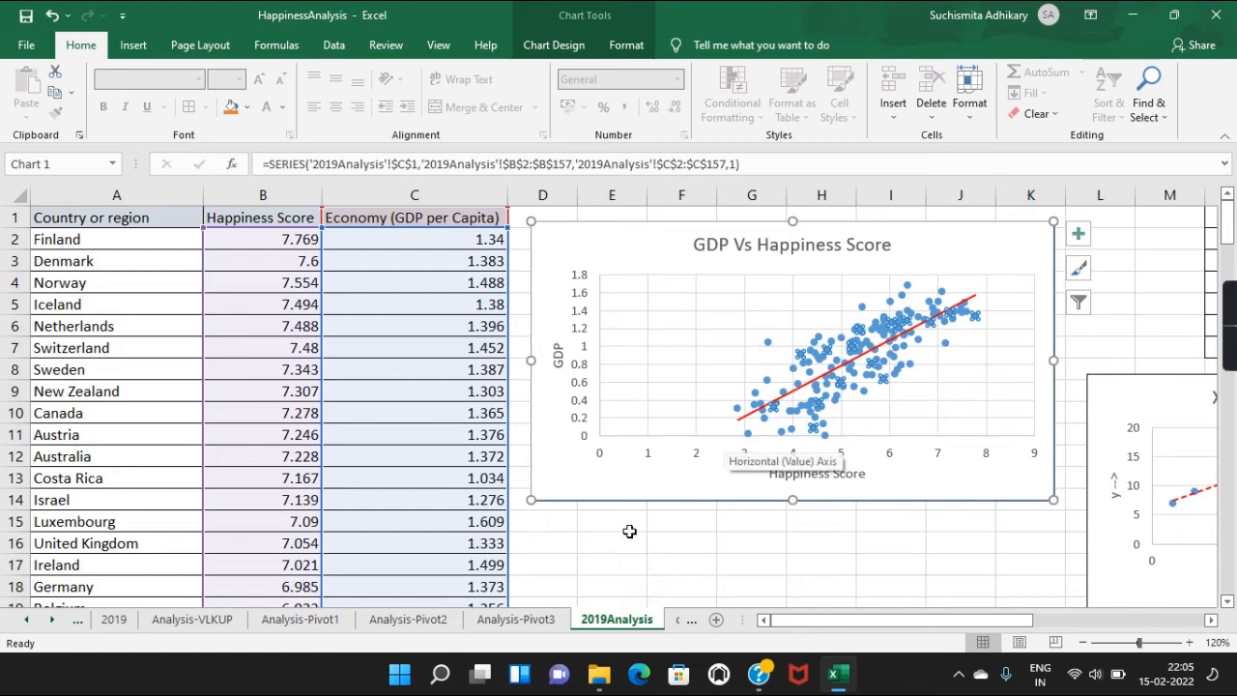
click(648, 560)
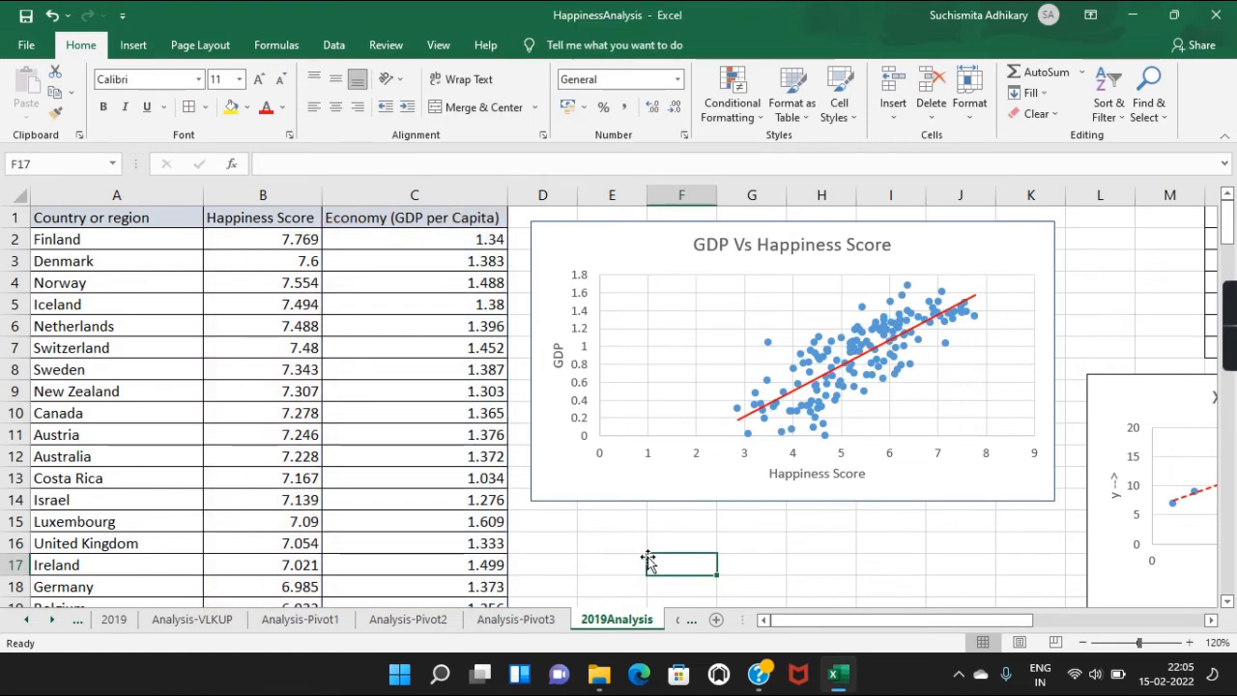
Insert a markers-only scatter chart from the Happiness Score and Economy (GDP per Capita) columns, B1:C157
scroll(839, 555, down, 1)
scroll(840, 555, up, 1)
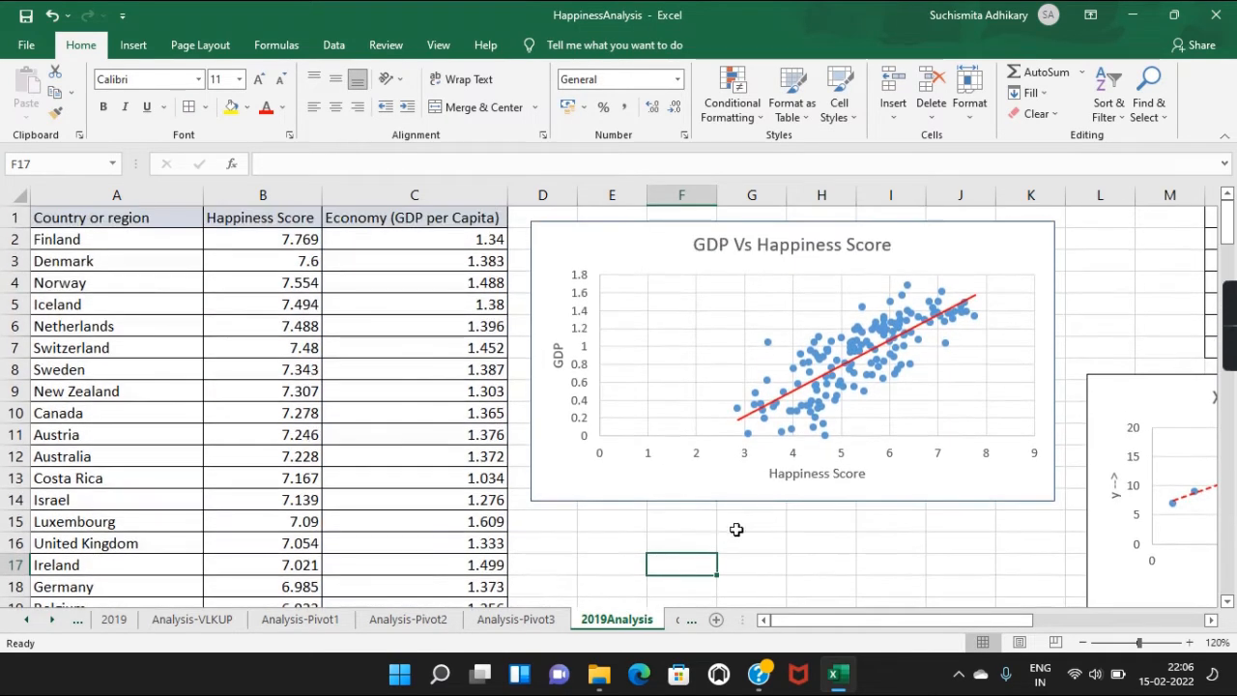
click(395, 538)
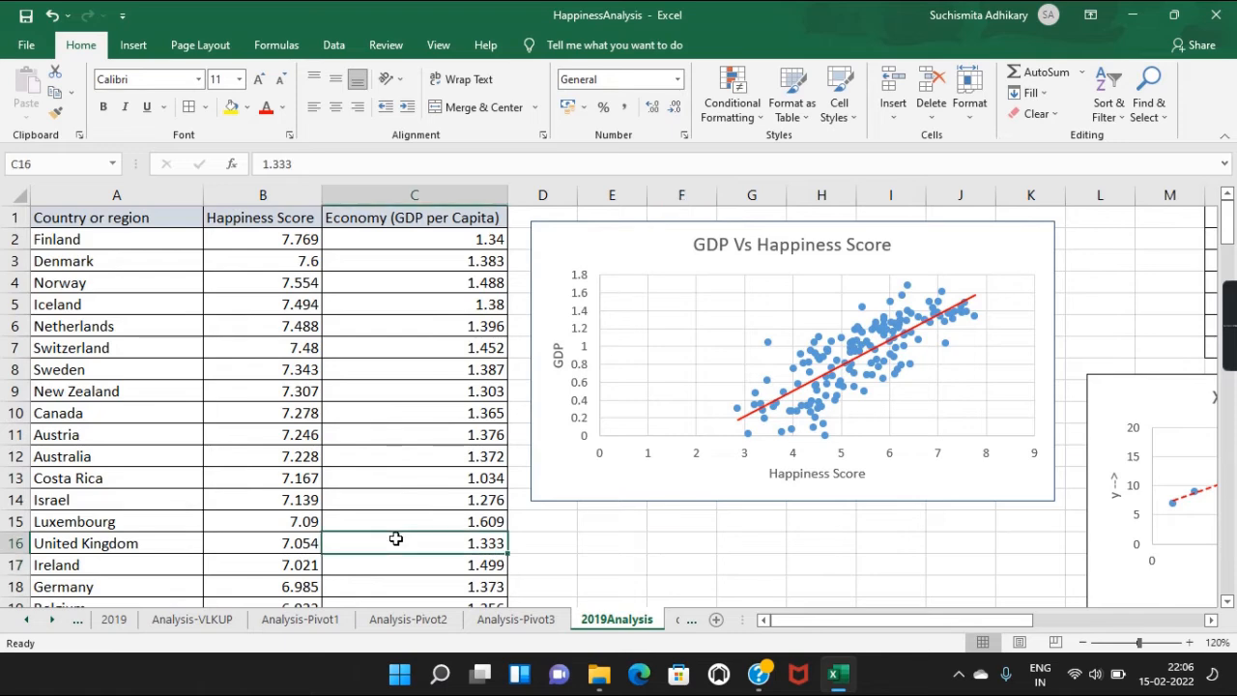
key(ctrl+Down)
key(shift+Left)
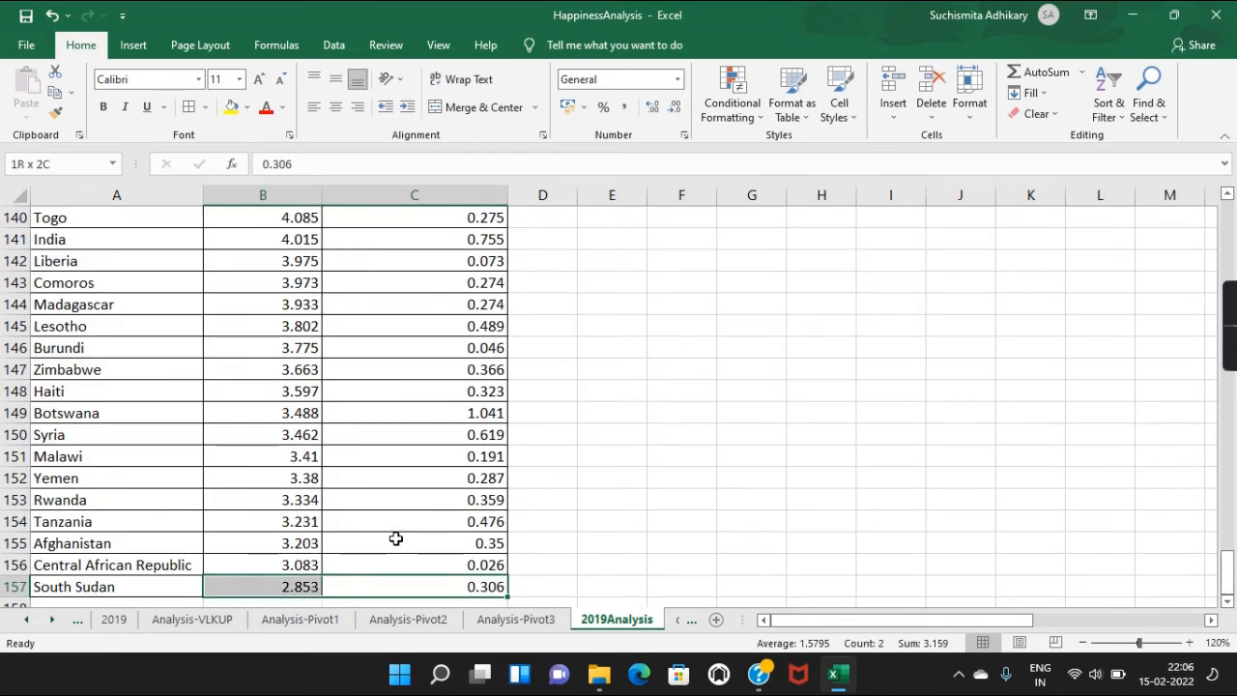
key(ctrl+shift+Up)
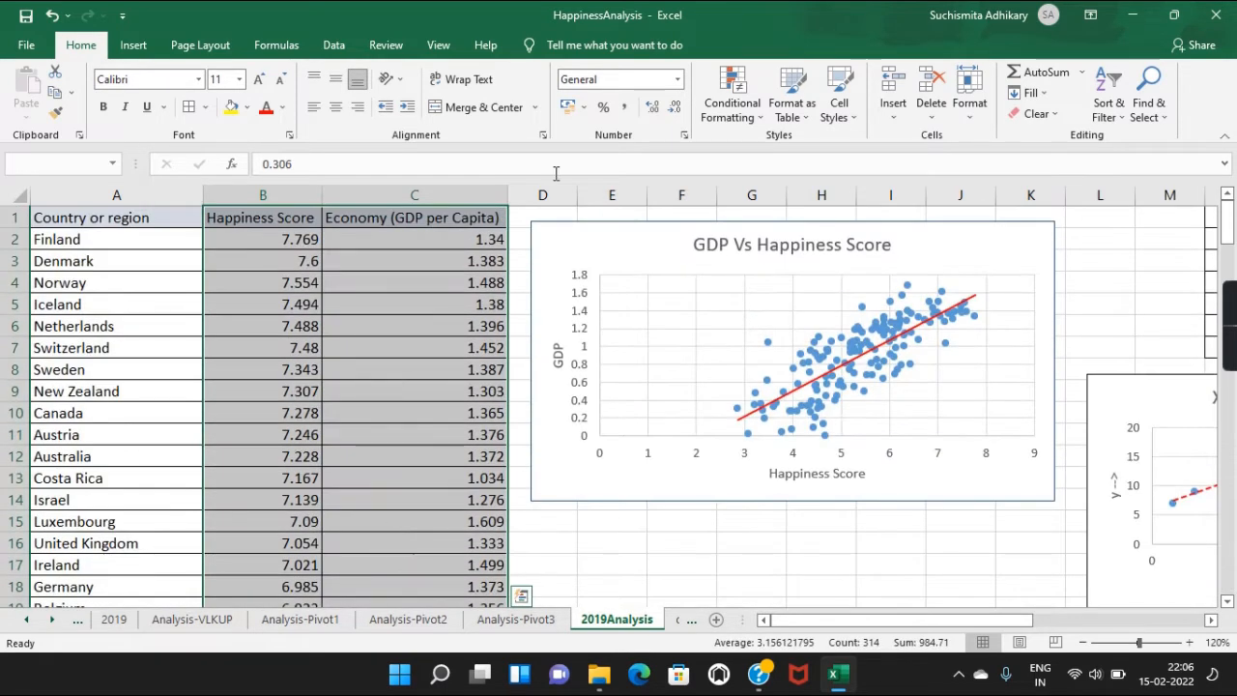
click(134, 54)
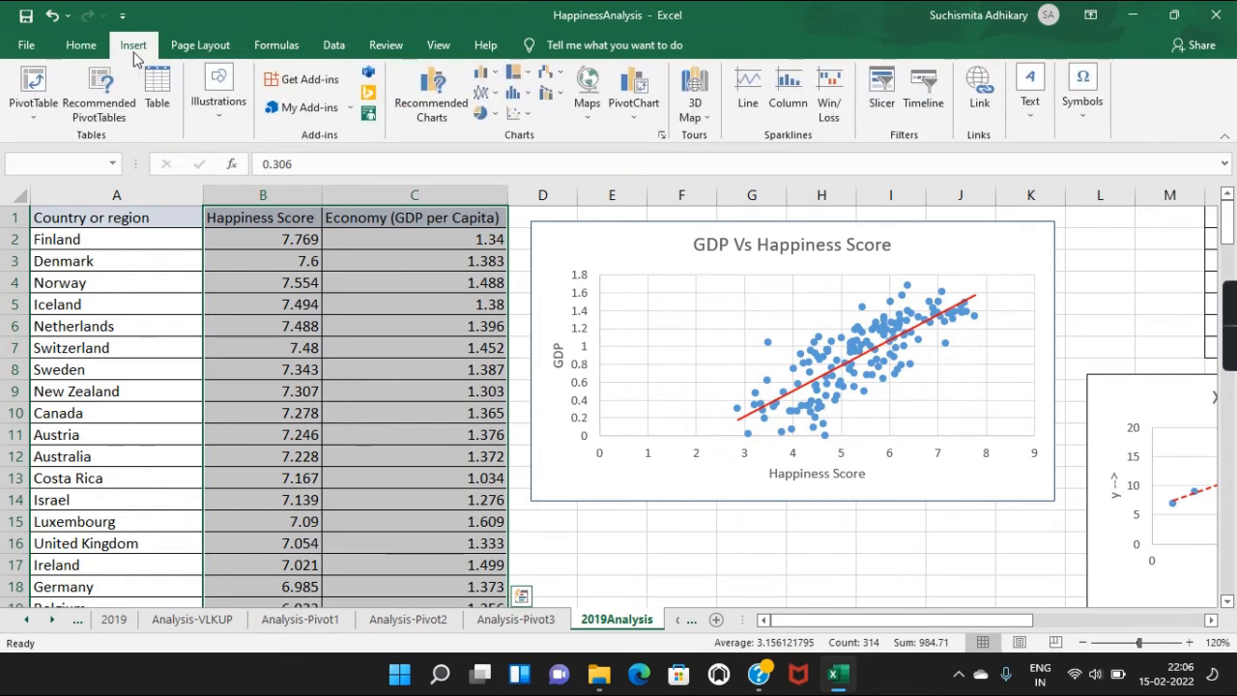
click(522, 113)
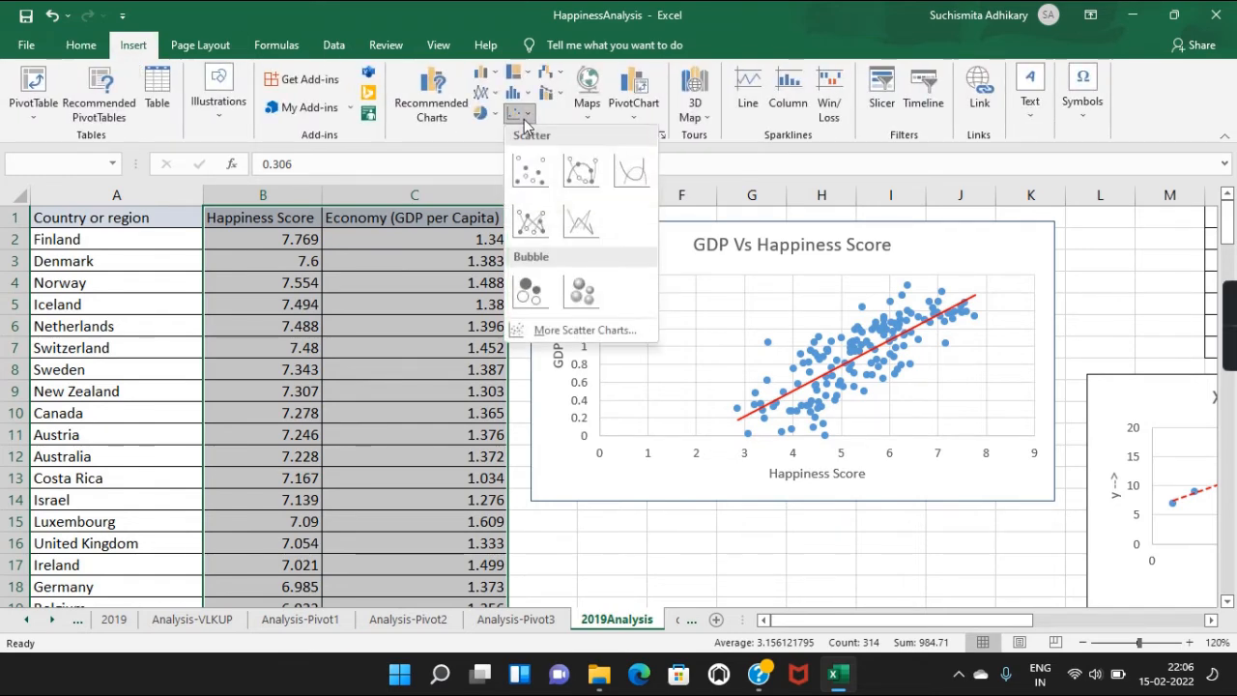
click(534, 184)
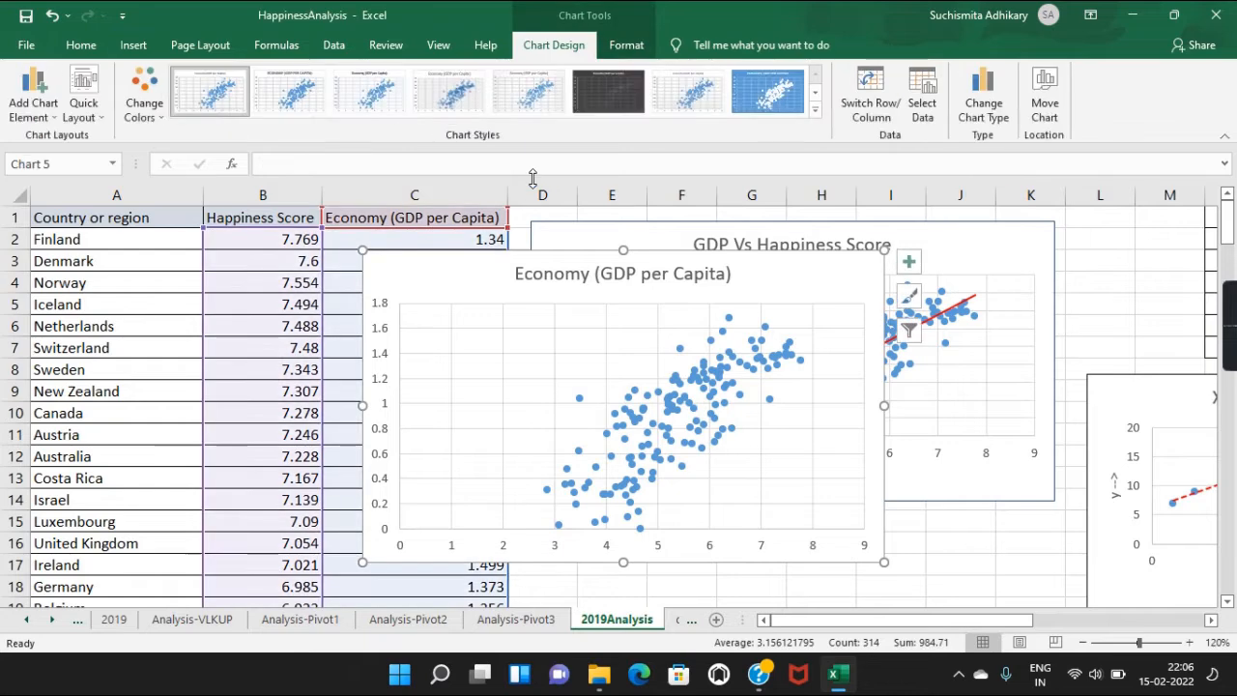
Move the new Economy (GDP per Capita) chart directly below the existing GDP Vs Happiness Score chart
drag(770, 287, 936, 269)
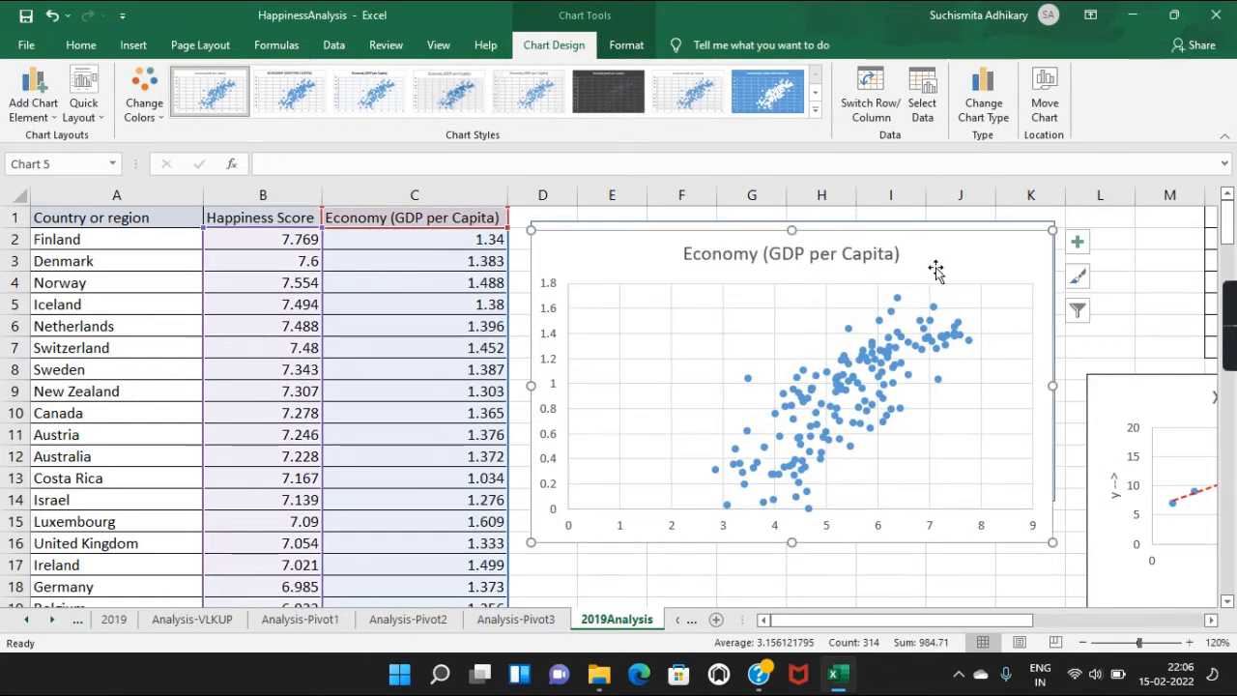
click(844, 384)
drag(987, 245, 1002, 536)
Add a trendline to the new chart's data series, try the Polynomial type, and set it to Linear
scroll(1002, 536, down, 2)
scroll(1001, 538, down, 4)
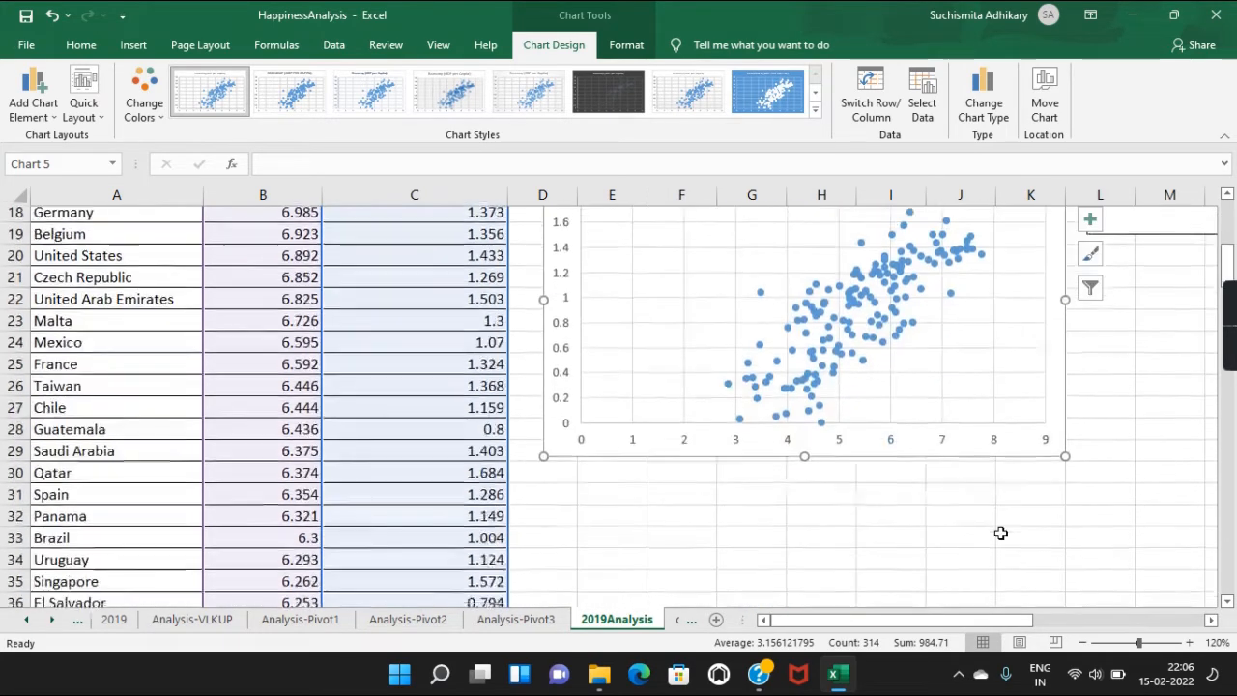
scroll(900, 475, up, 4)
scroll(900, 474, down, 2)
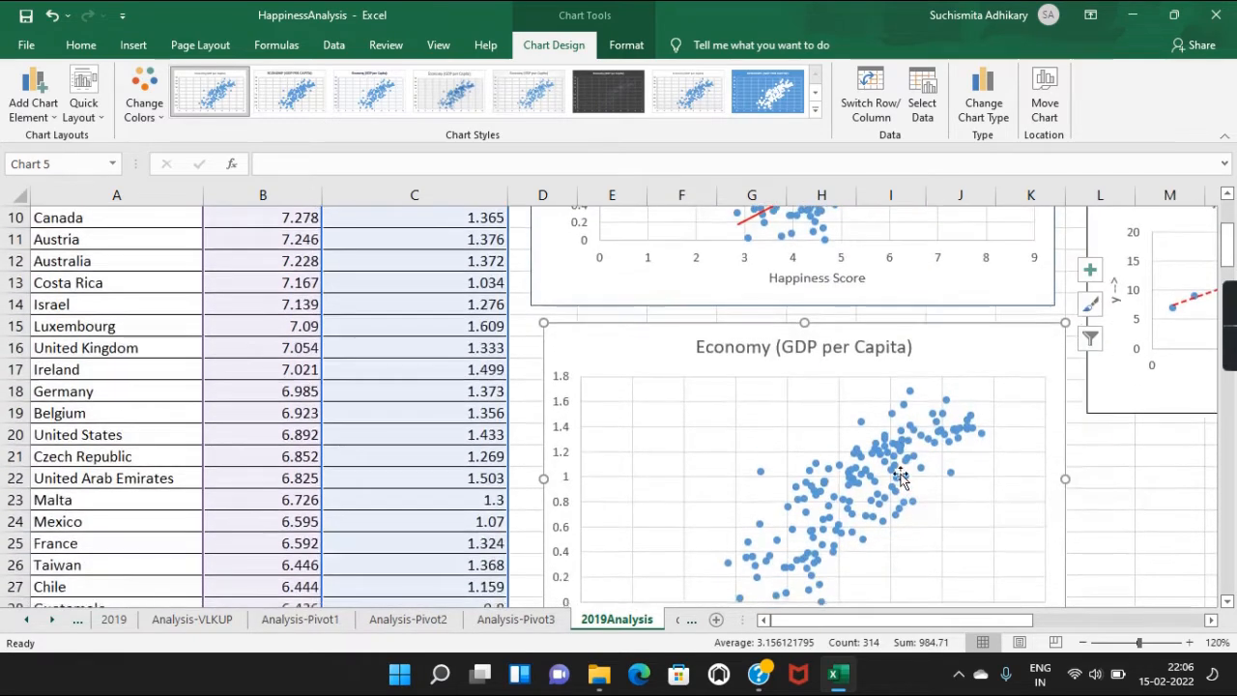
click(903, 372)
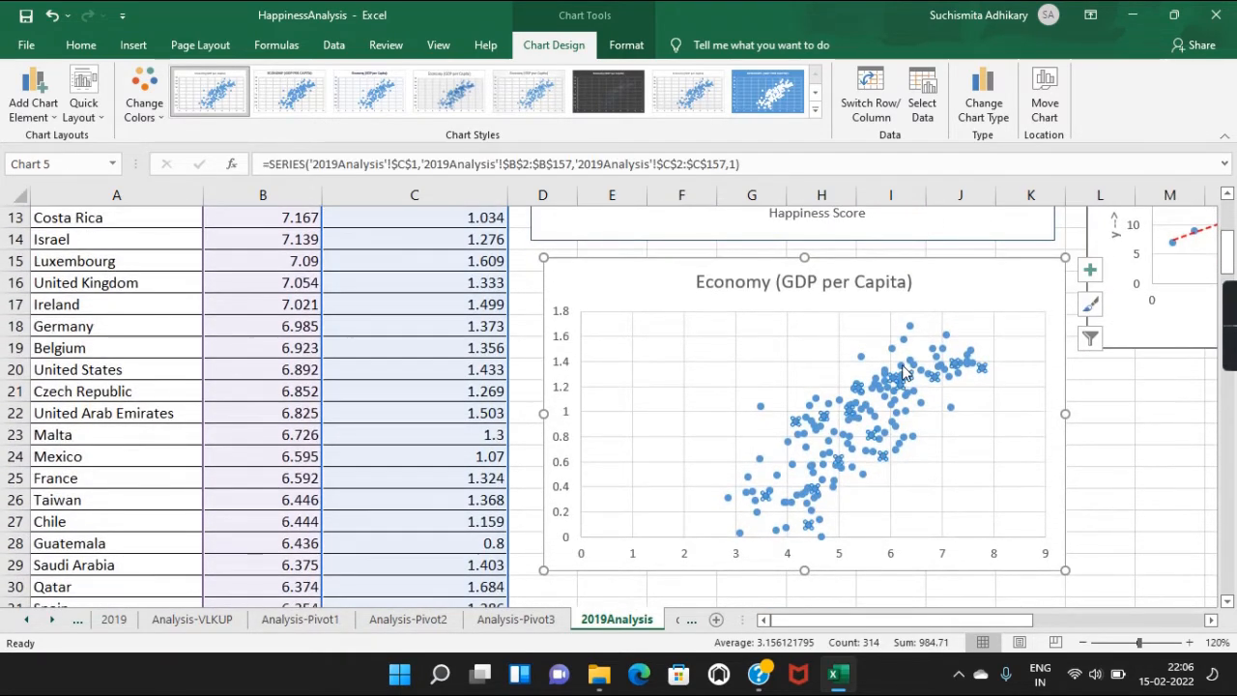
right_click(903, 372)
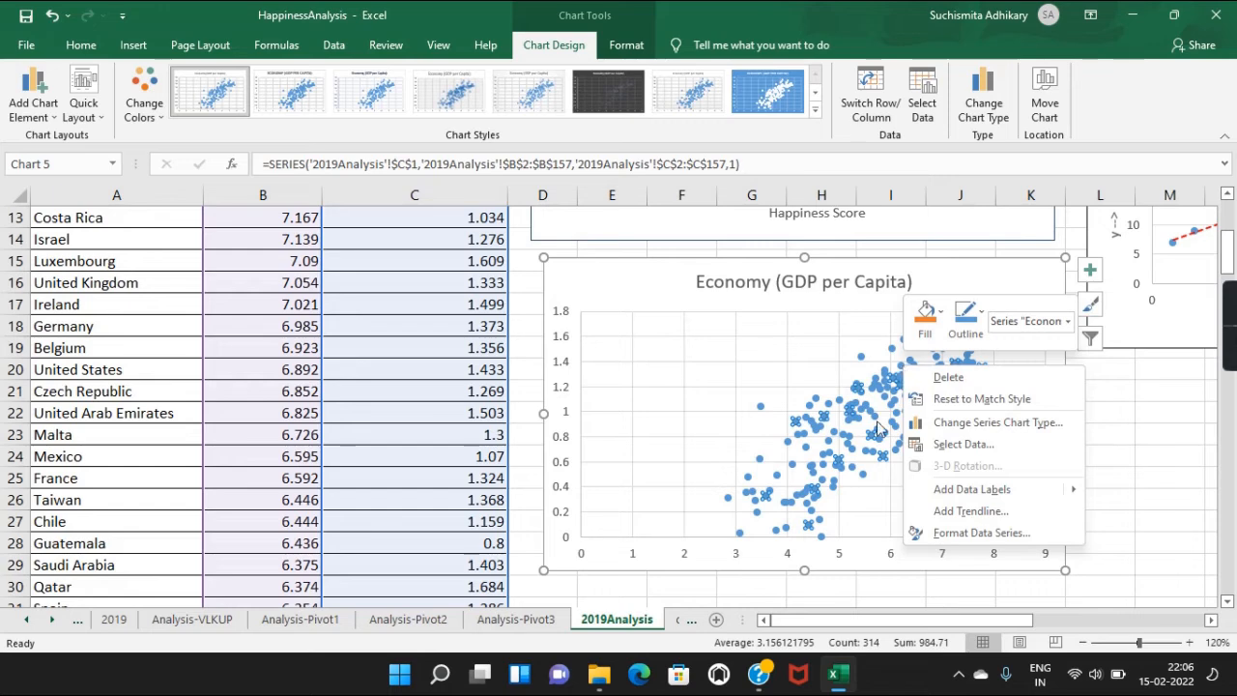
click(971, 511)
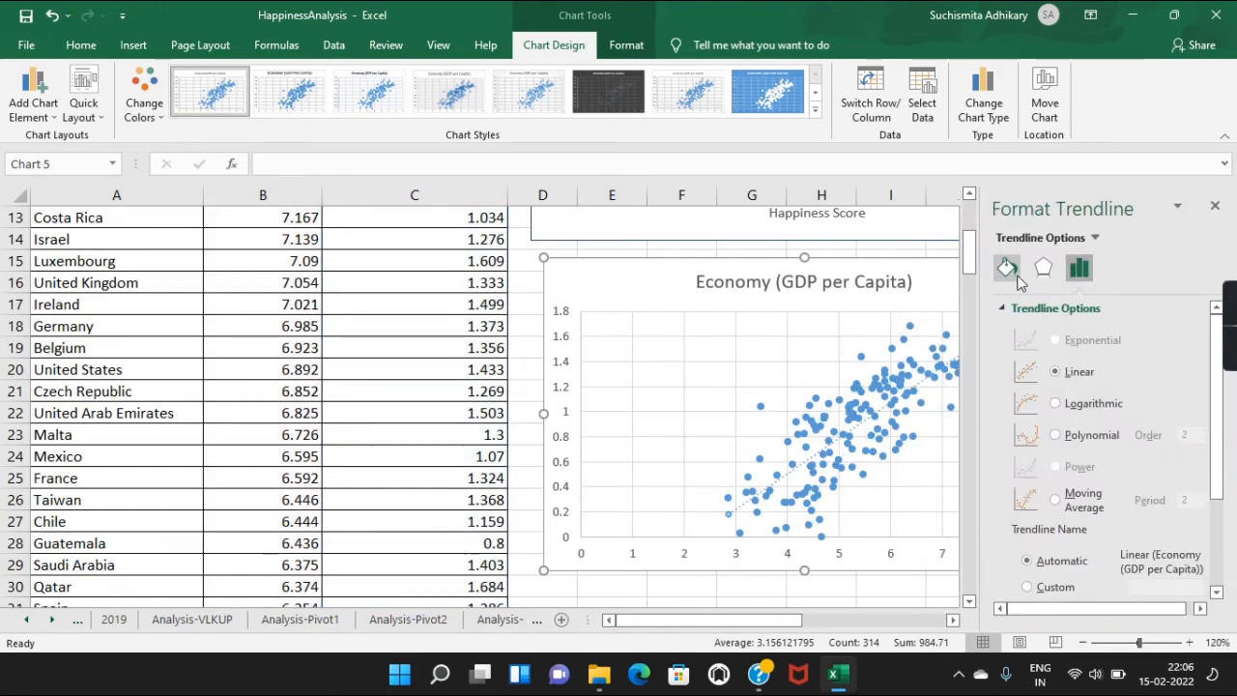
click(1055, 435)
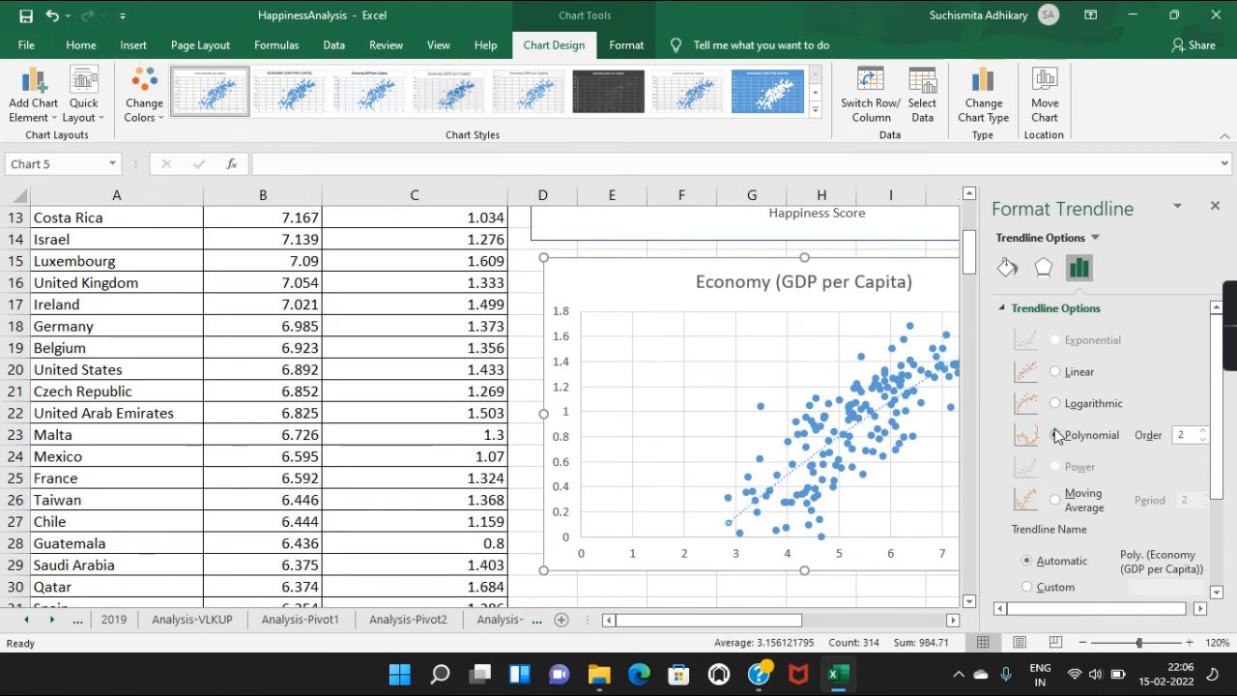
click(1056, 373)
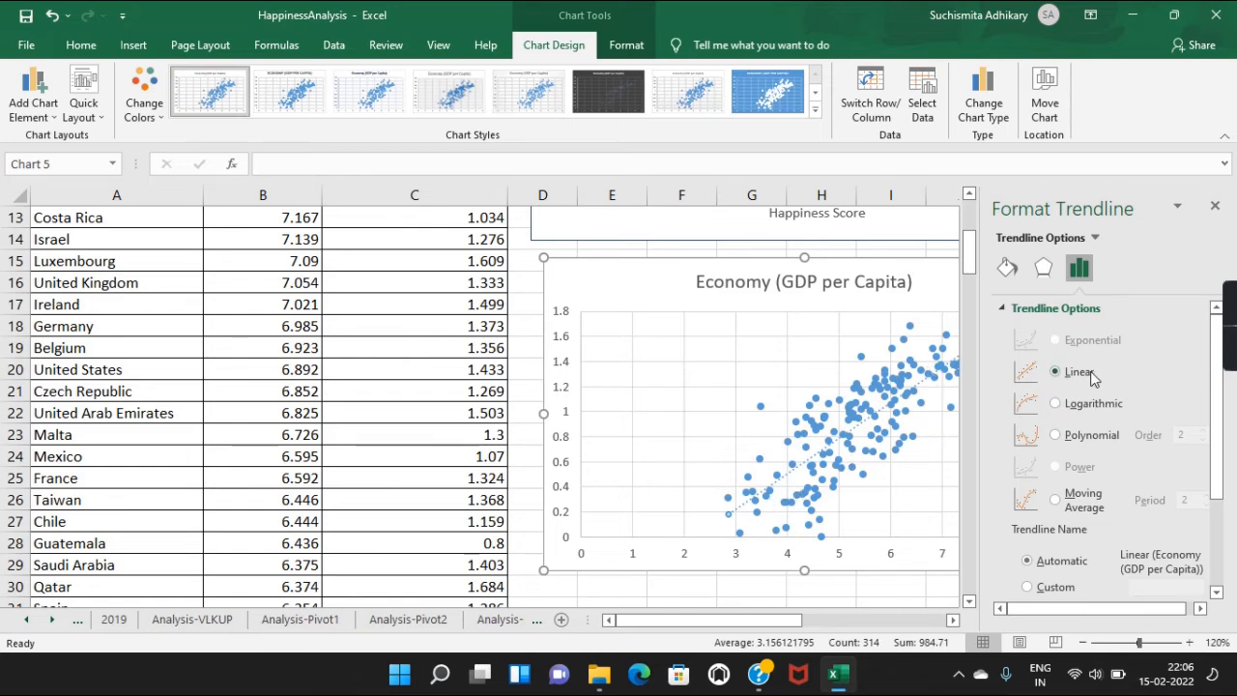
Format the new chart's trendline as a red dashed line and close its formatting options
click(1008, 269)
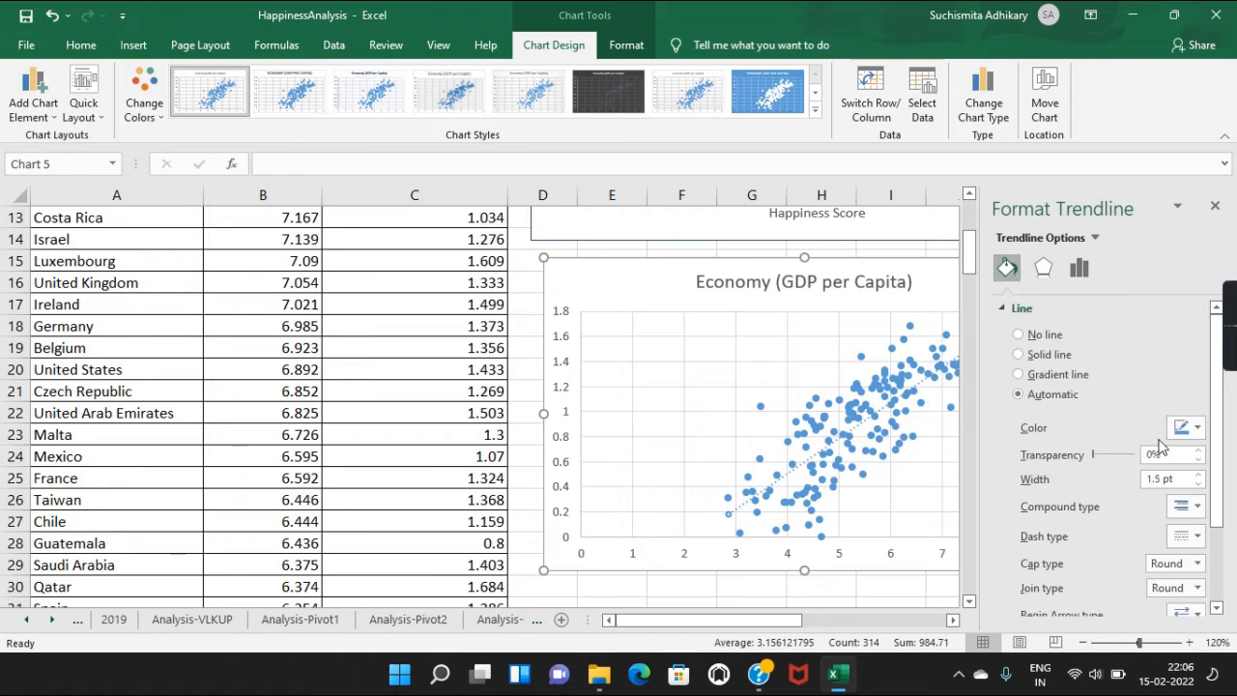
click(1196, 428)
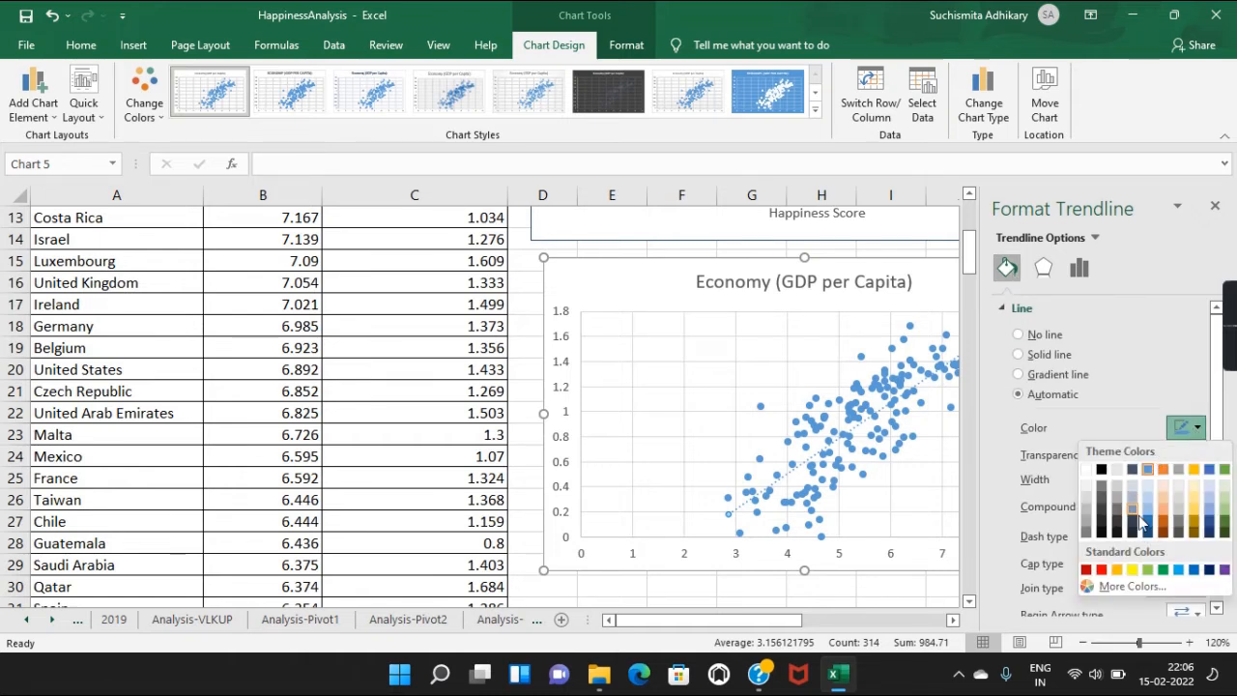
click(1102, 570)
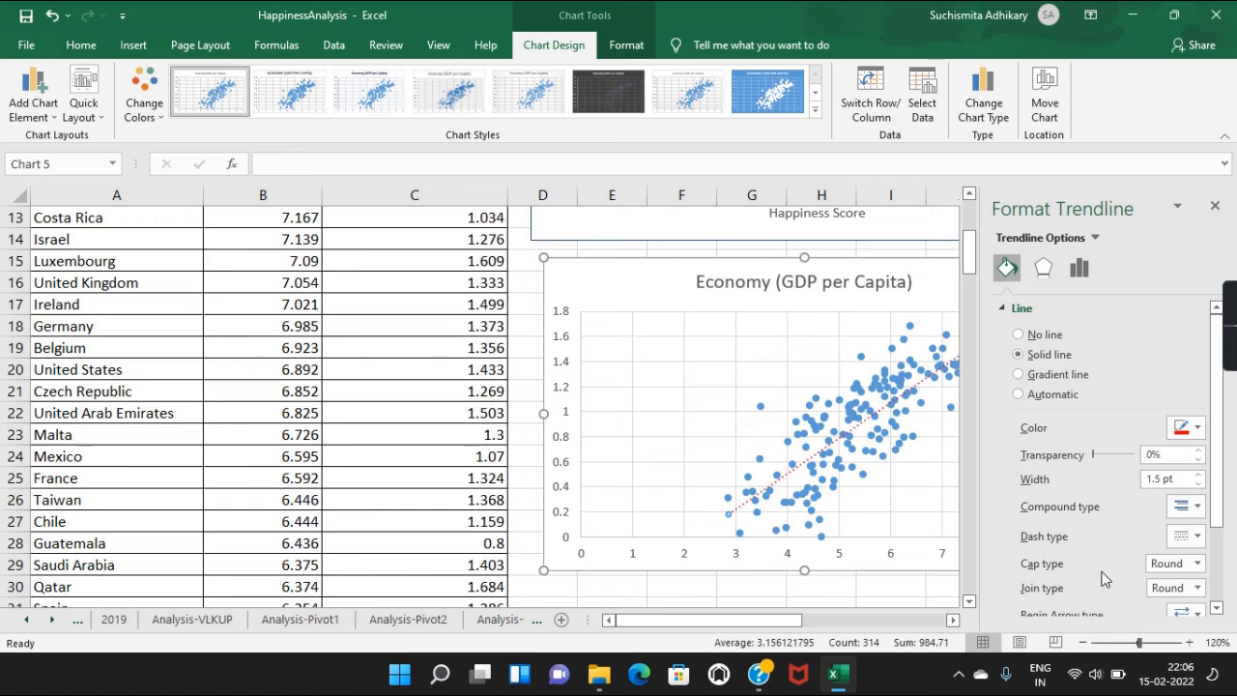
click(1186, 537)
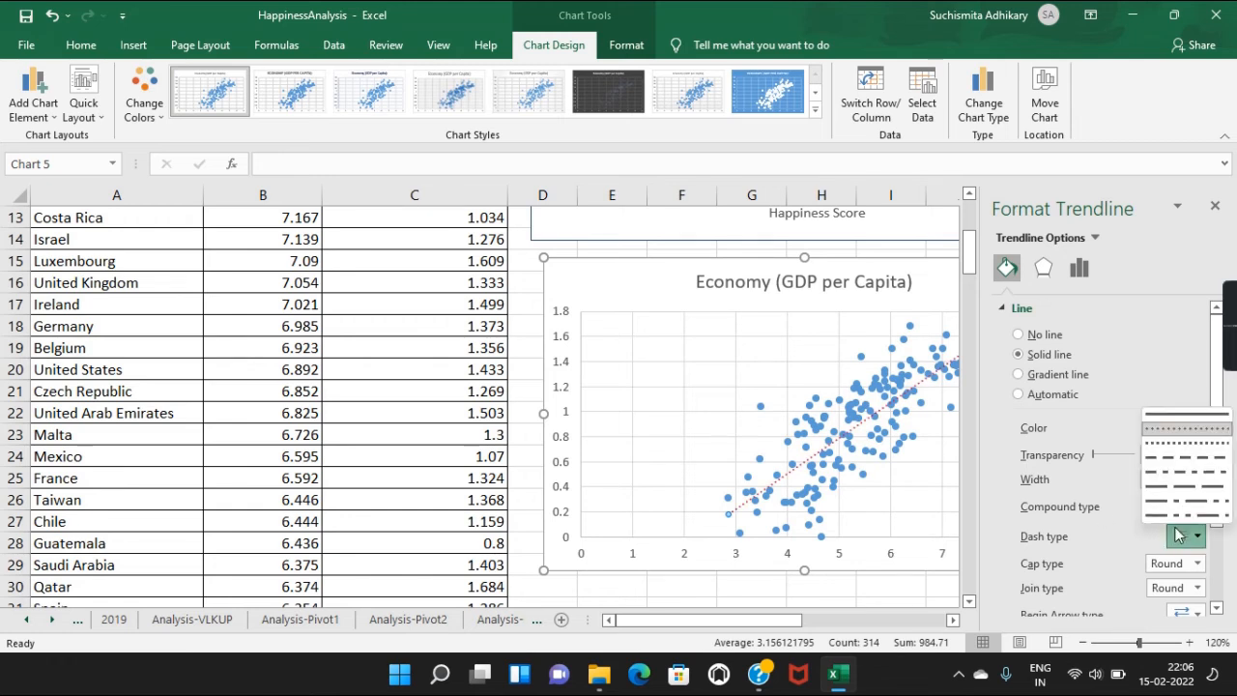
click(1177, 452)
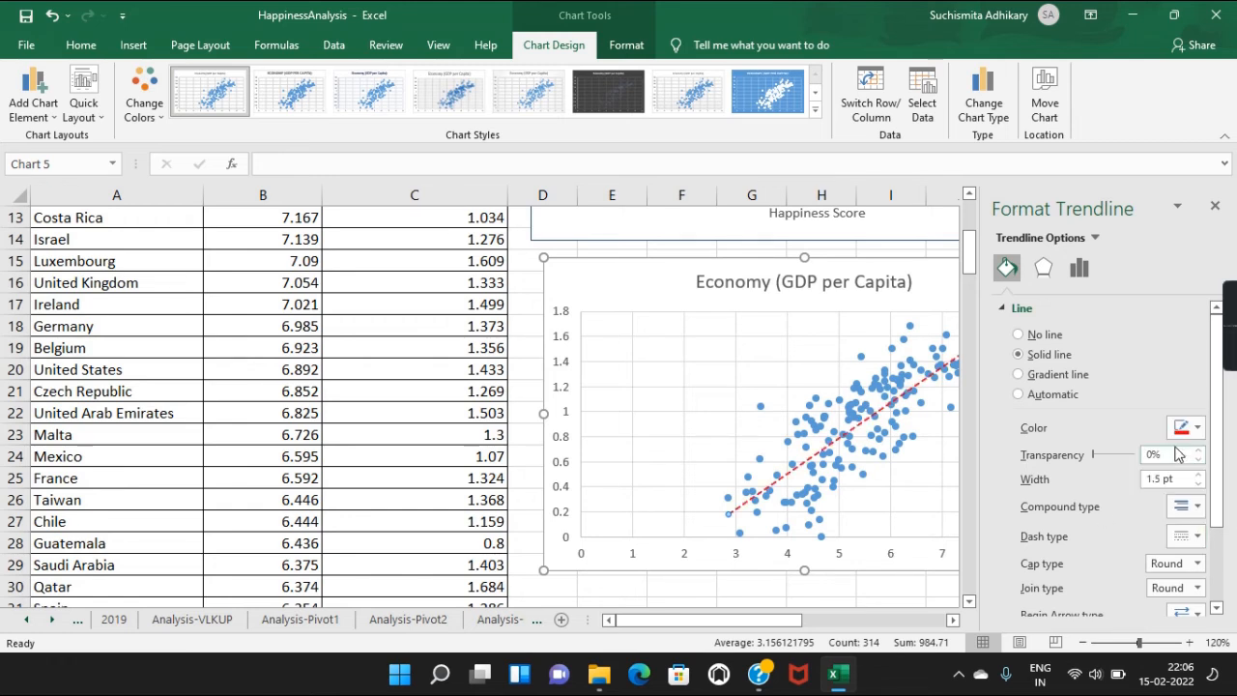
click(1215, 206)
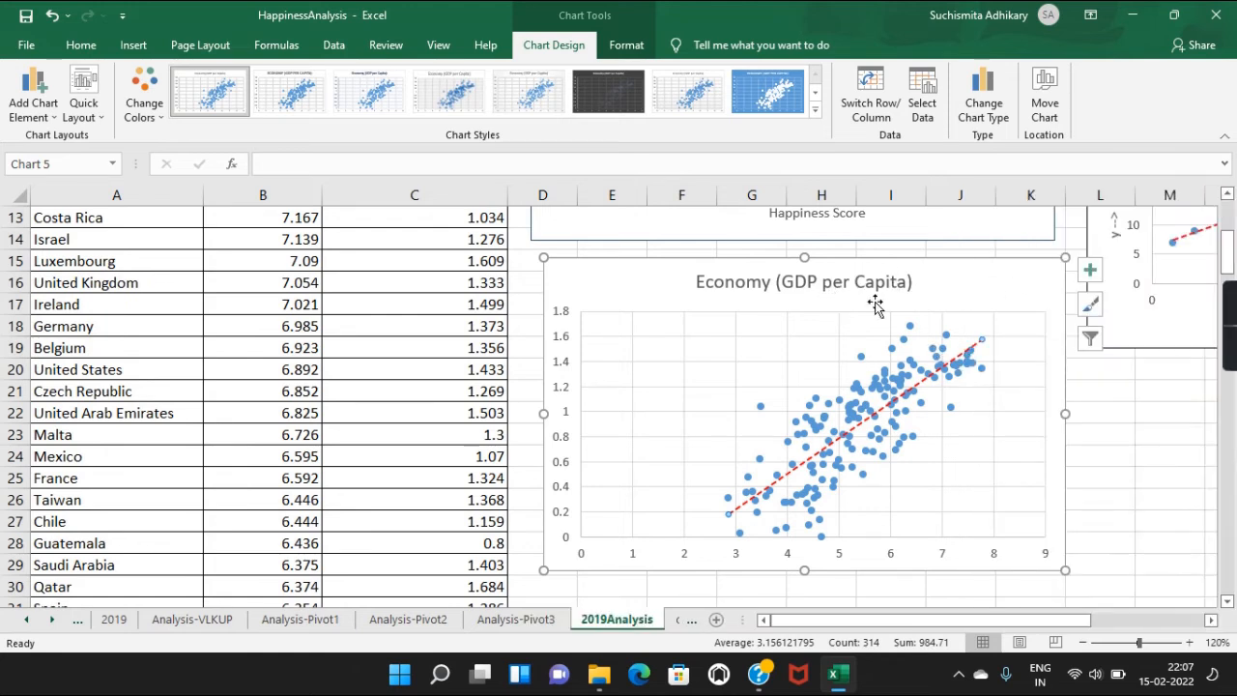
Add primary horizontal and primary vertical axis titles to the Economy (GDP per Capita) chart
click(626, 309)
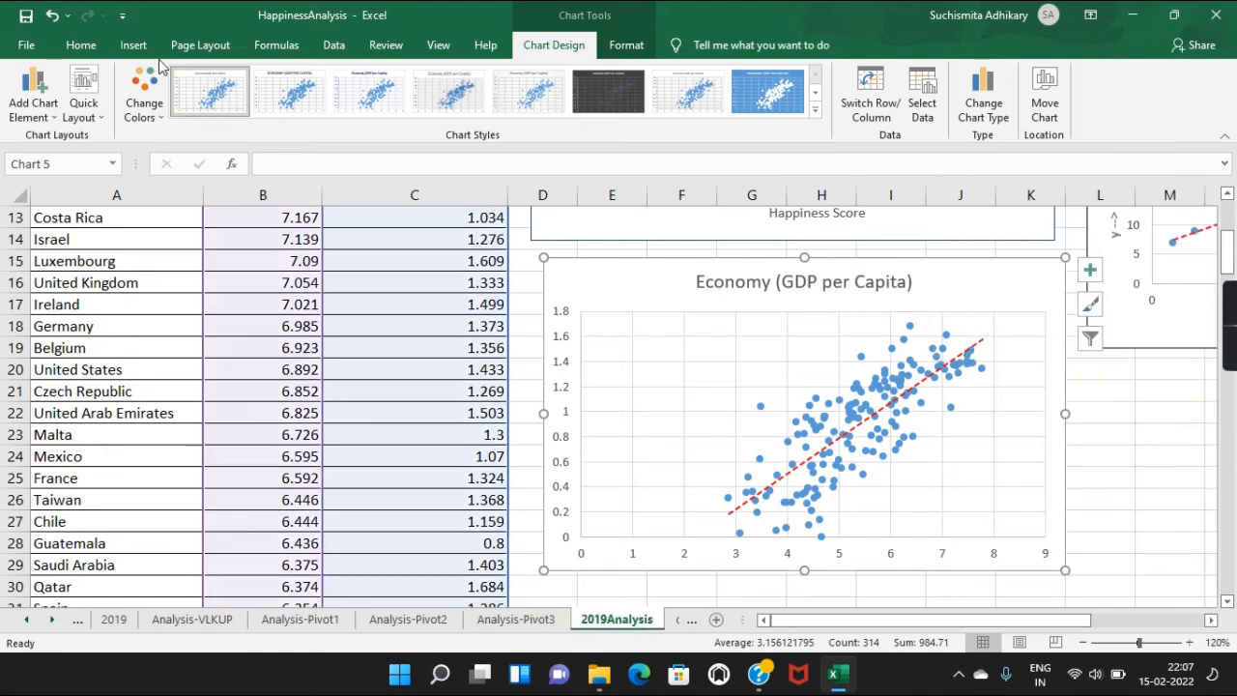
click(33, 111)
mouse_move(63, 158)
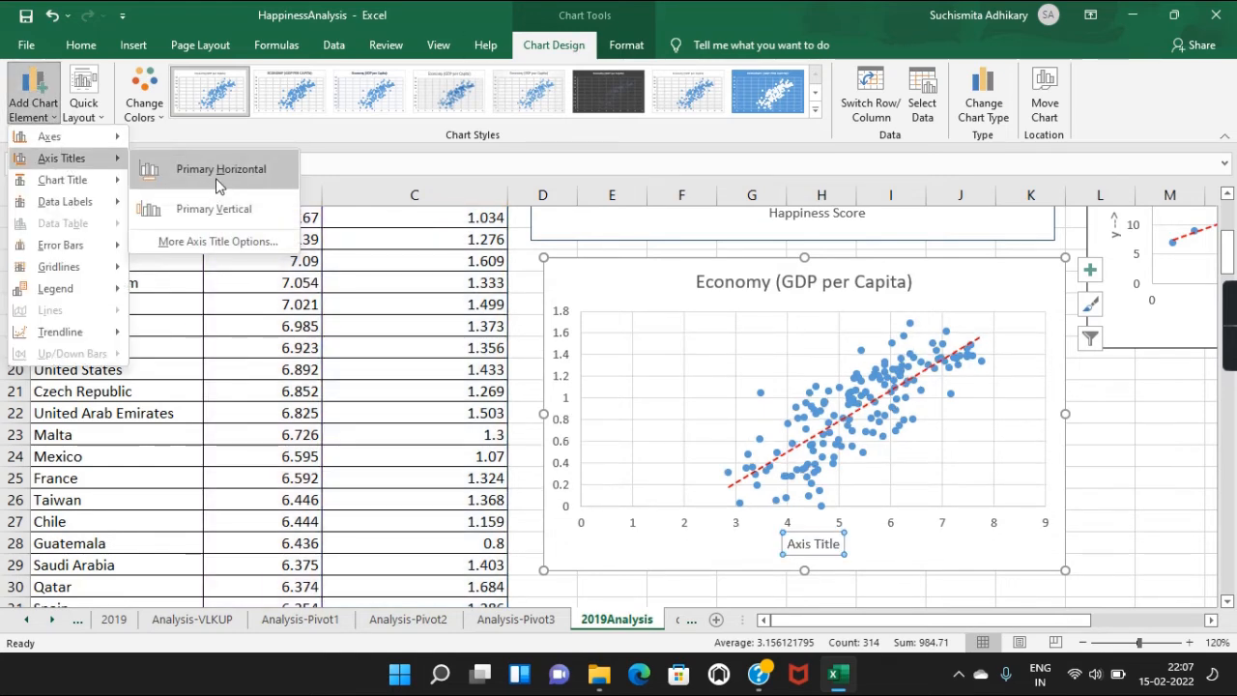
click(218, 183)
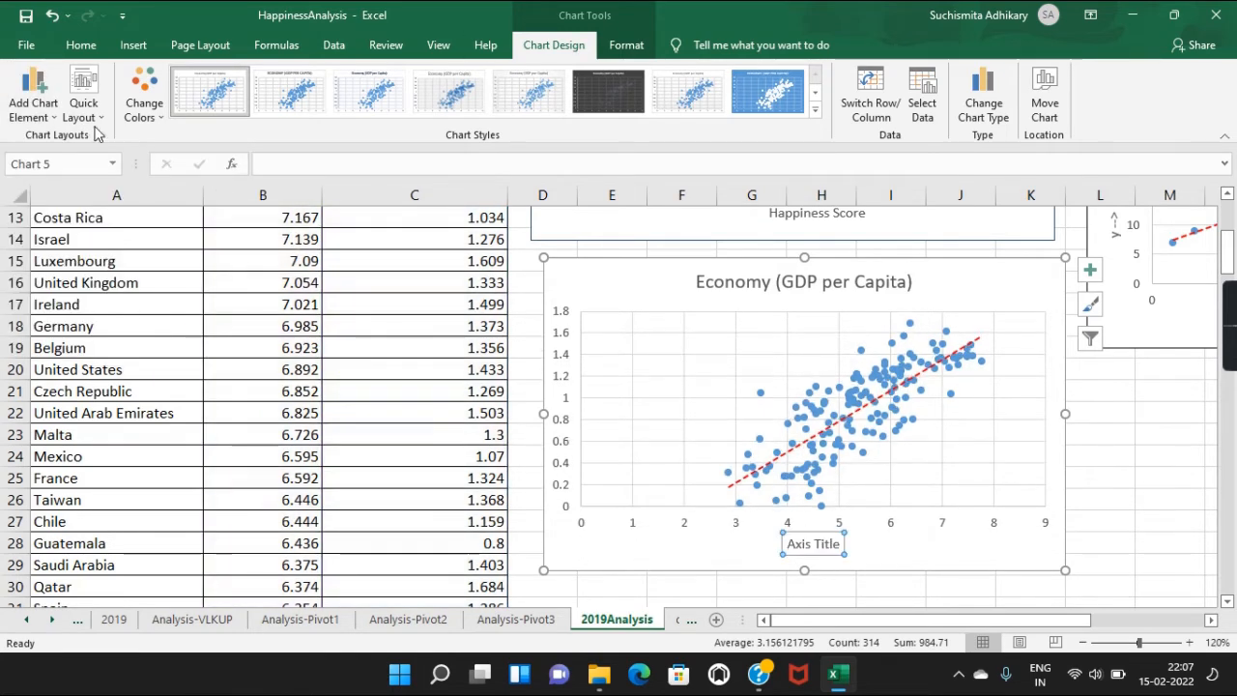
click(41, 111)
mouse_move(68, 161)
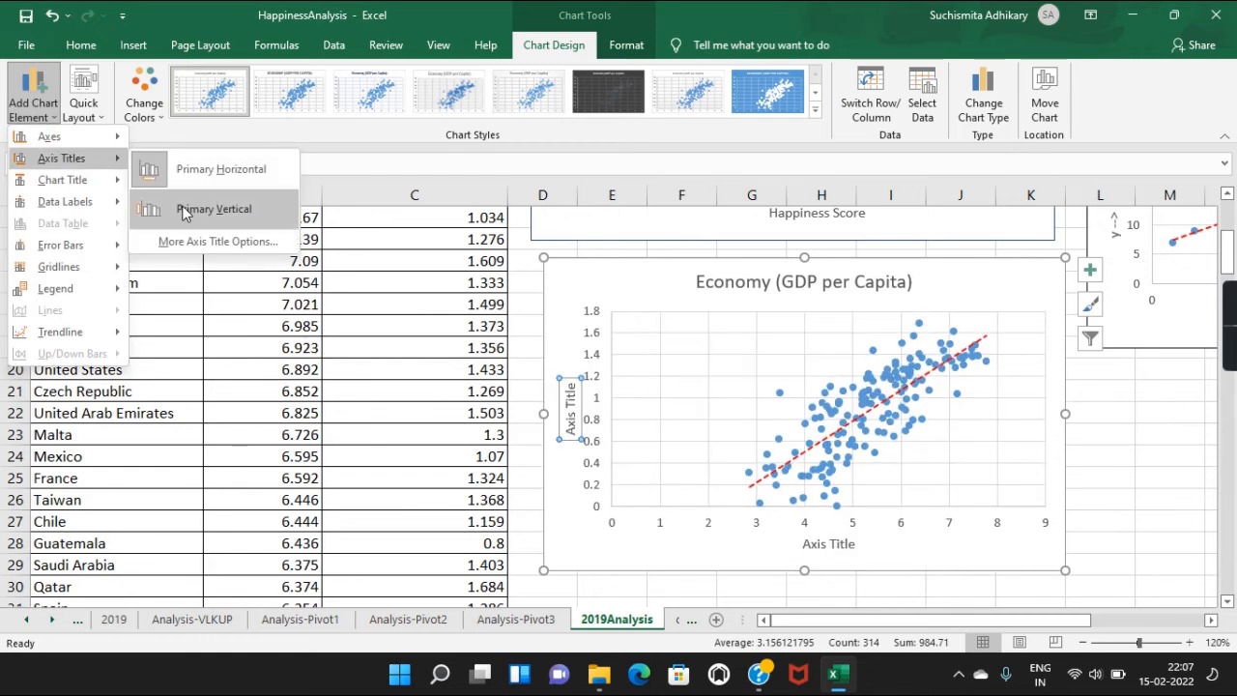
click(193, 206)
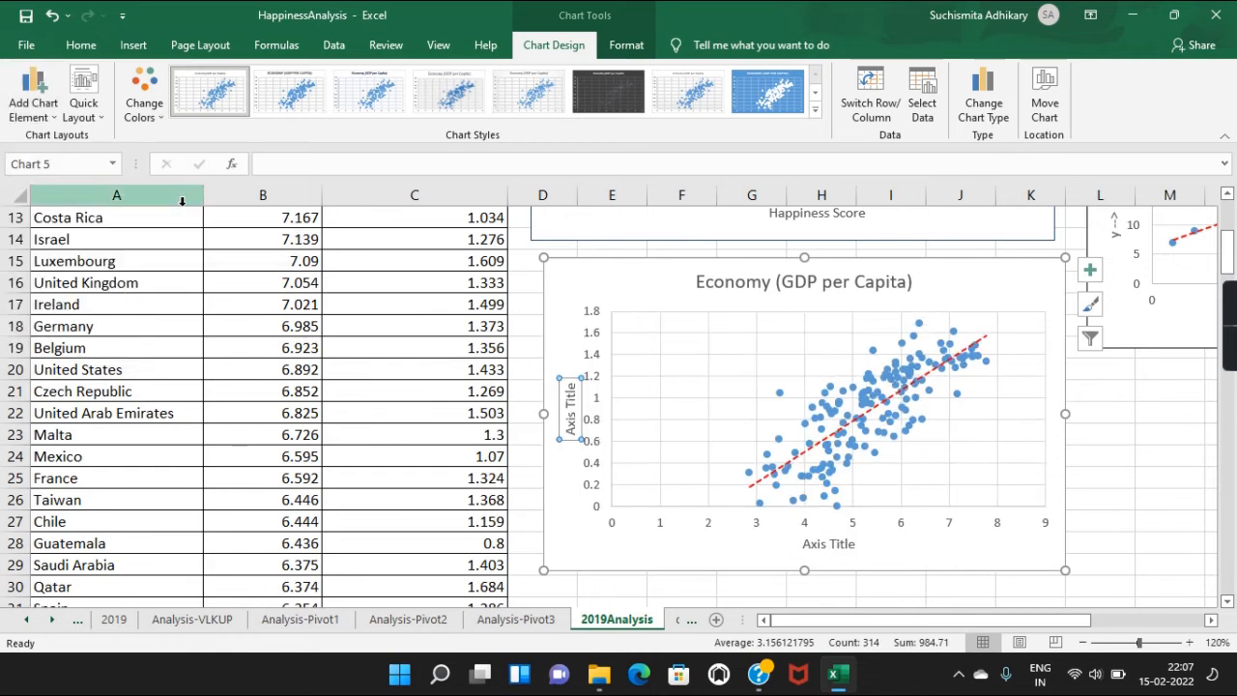
Set the vertical axis title to "GDP" and the horizontal axis title to "Happiness Score"
click(571, 416)
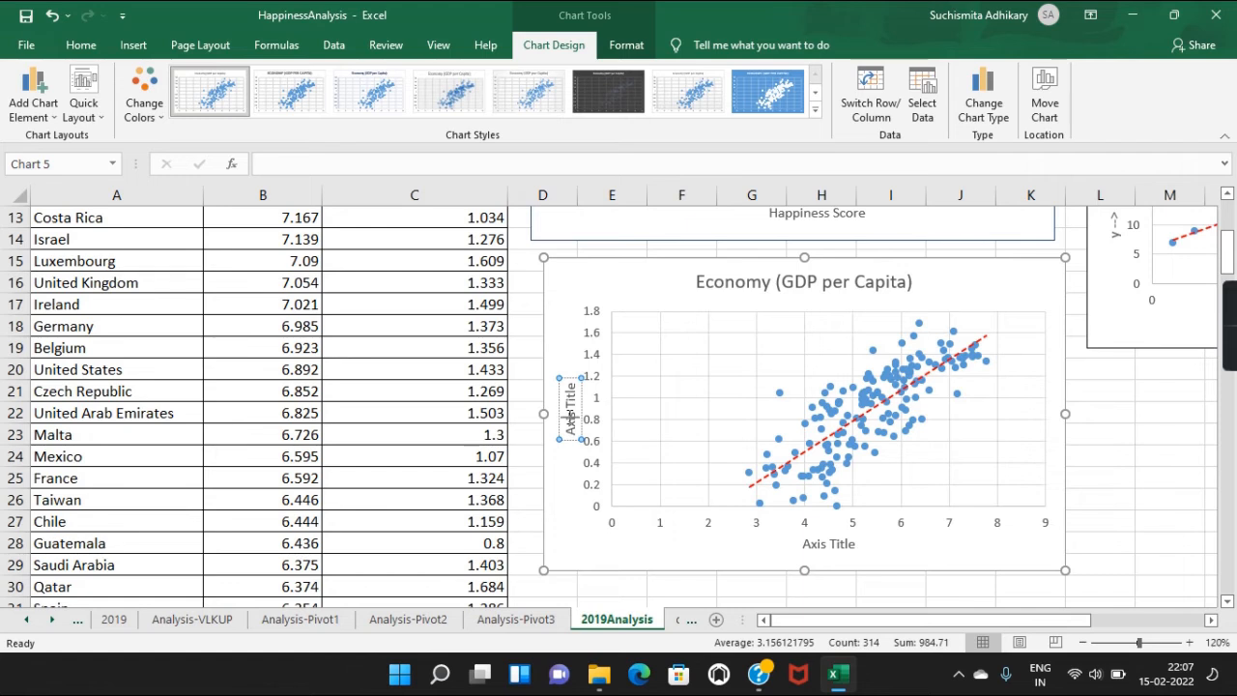
triple_click(571, 416)
key(BackSpace)
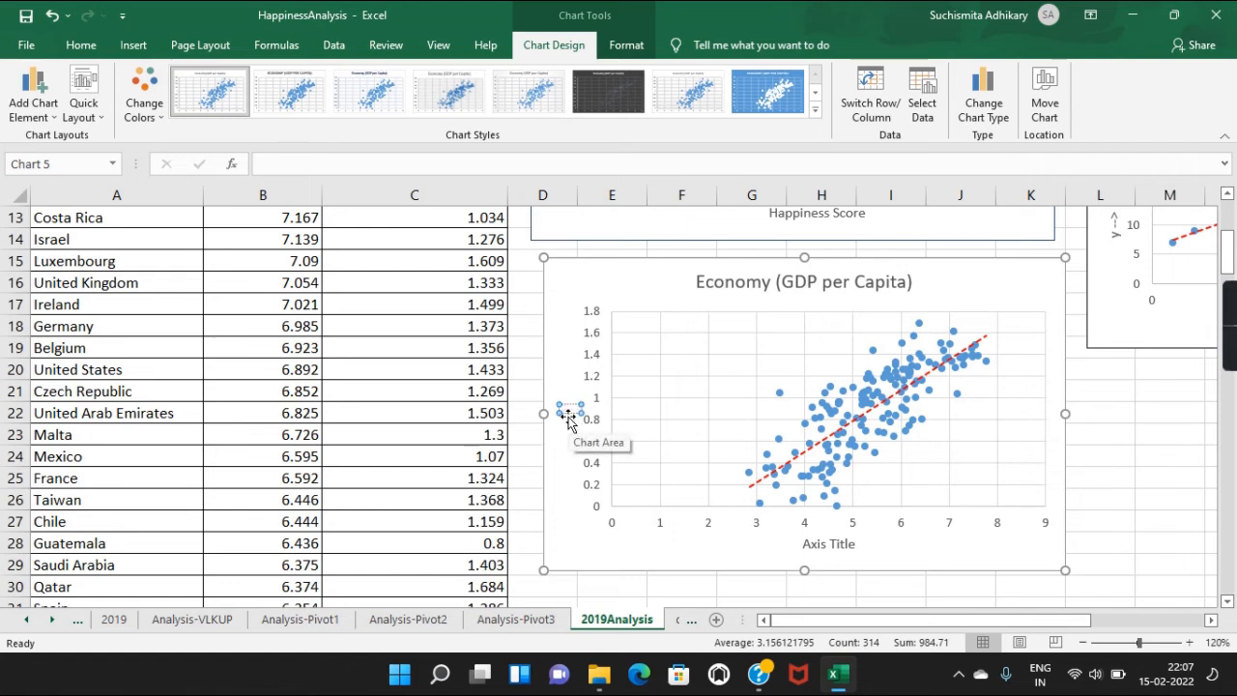
text(GDP)
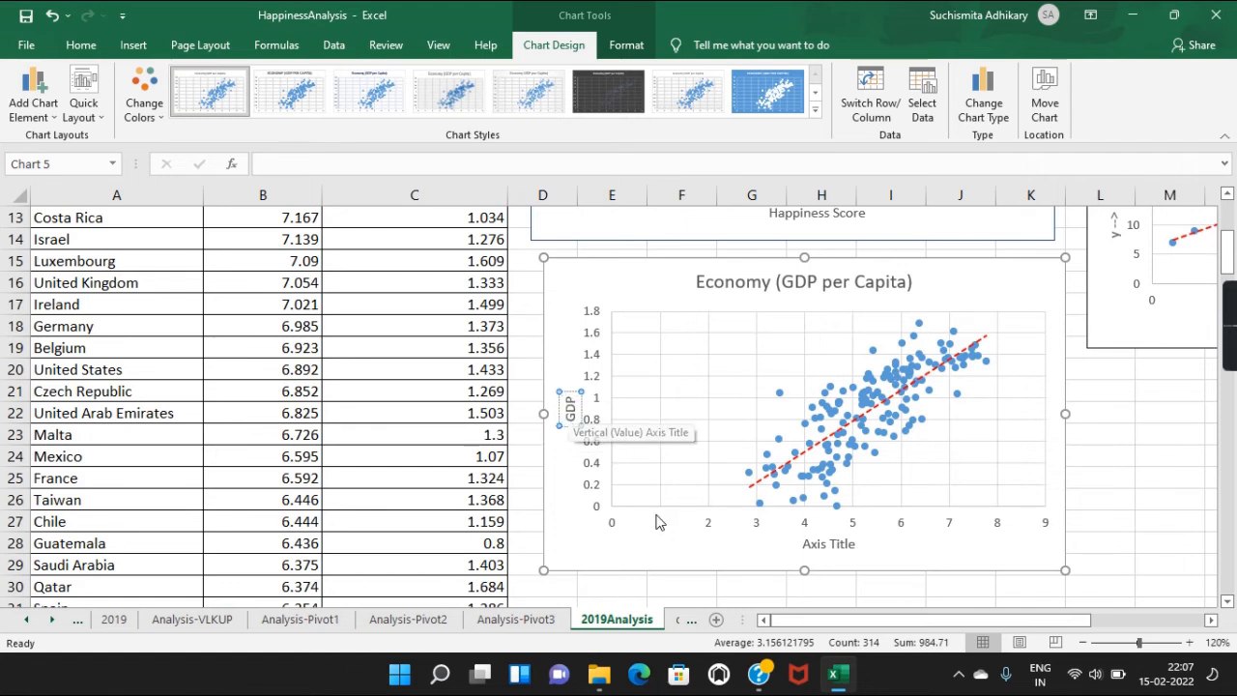
double_click(832, 544)
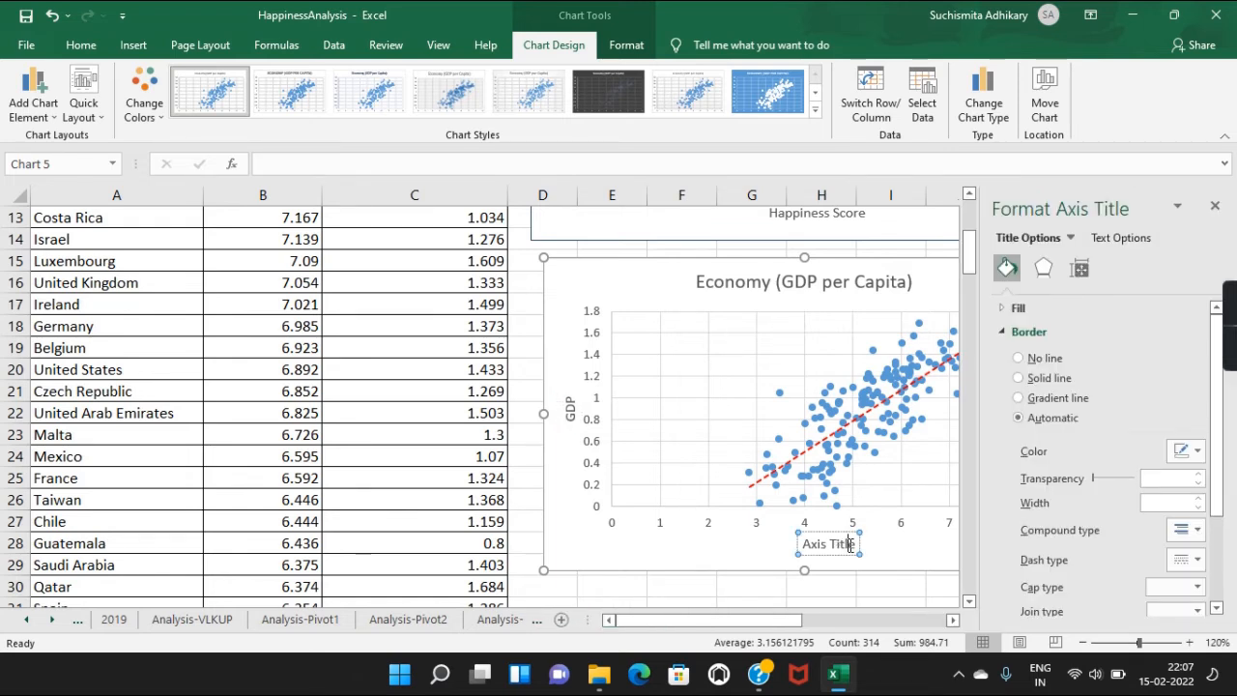
triple_click(849, 544)
text(H)
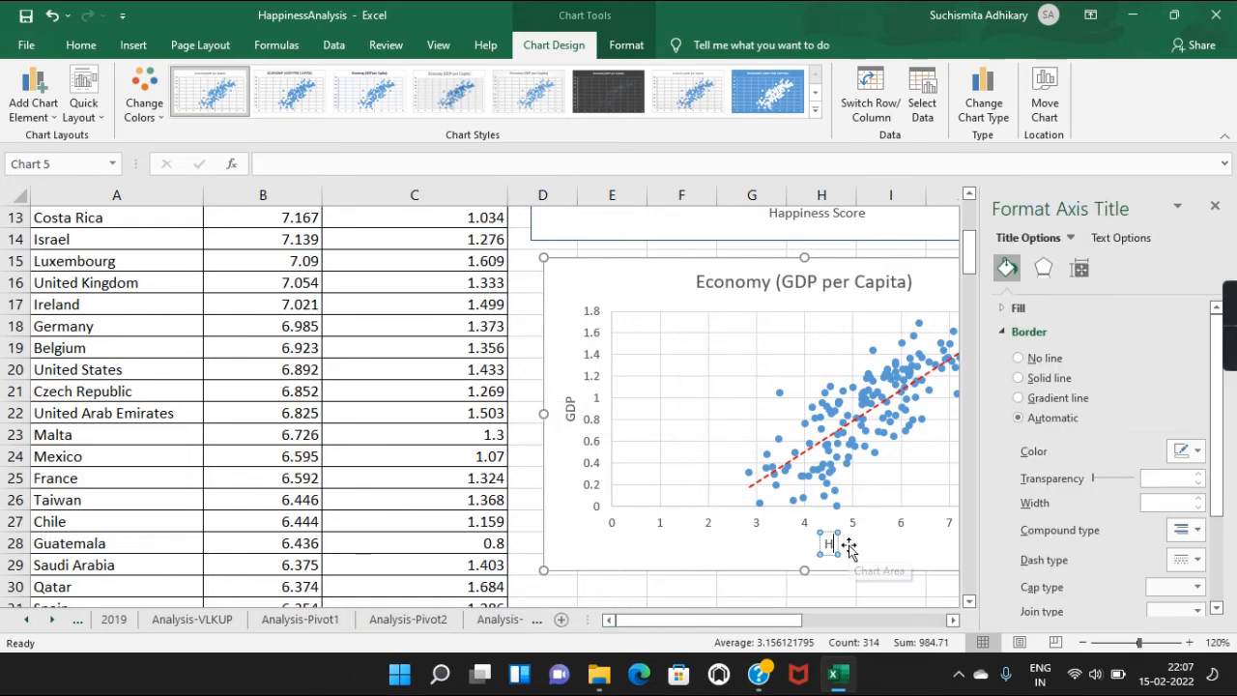
text(appiness Score)
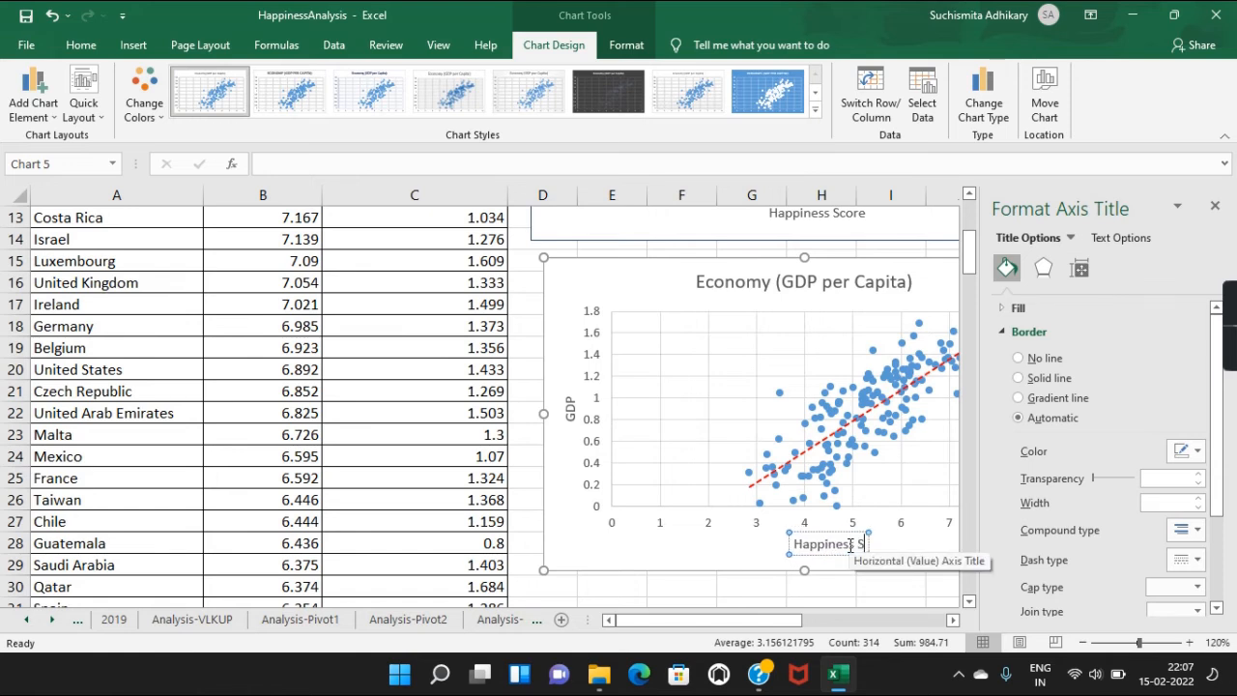
Replace the Economy (GDP per Capita) chart's title with "GDP Vs. Happiness Score"
click(892, 289)
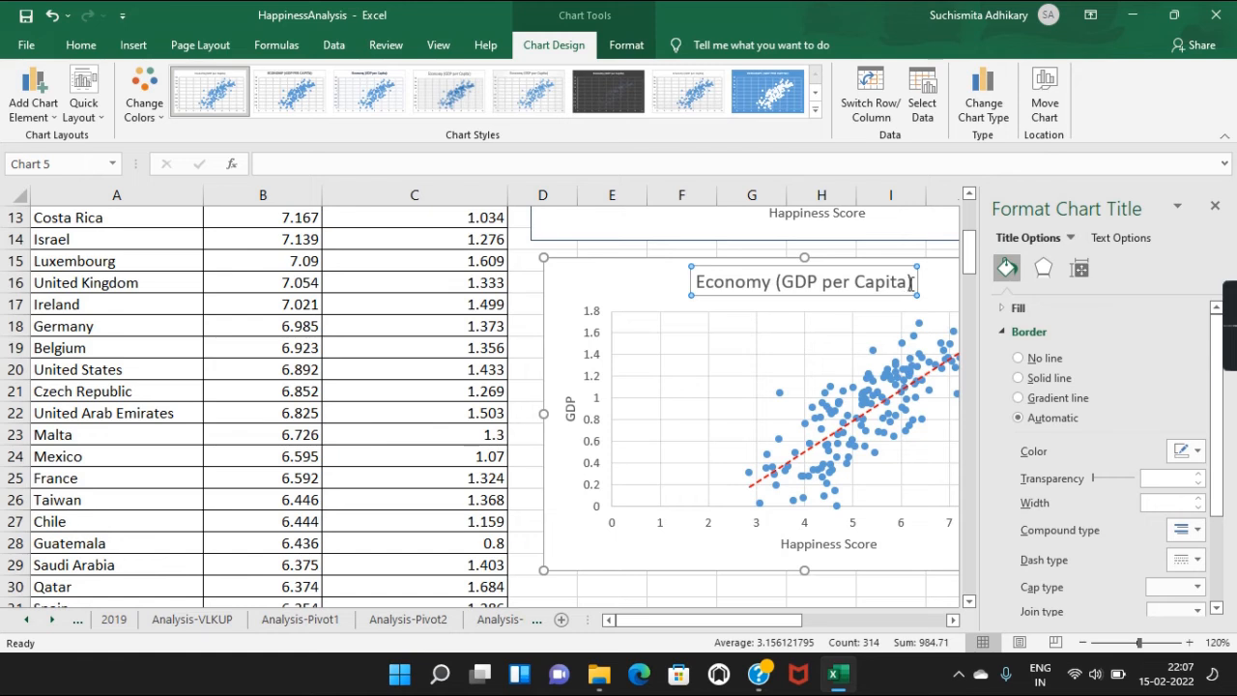
triple_click(910, 283)
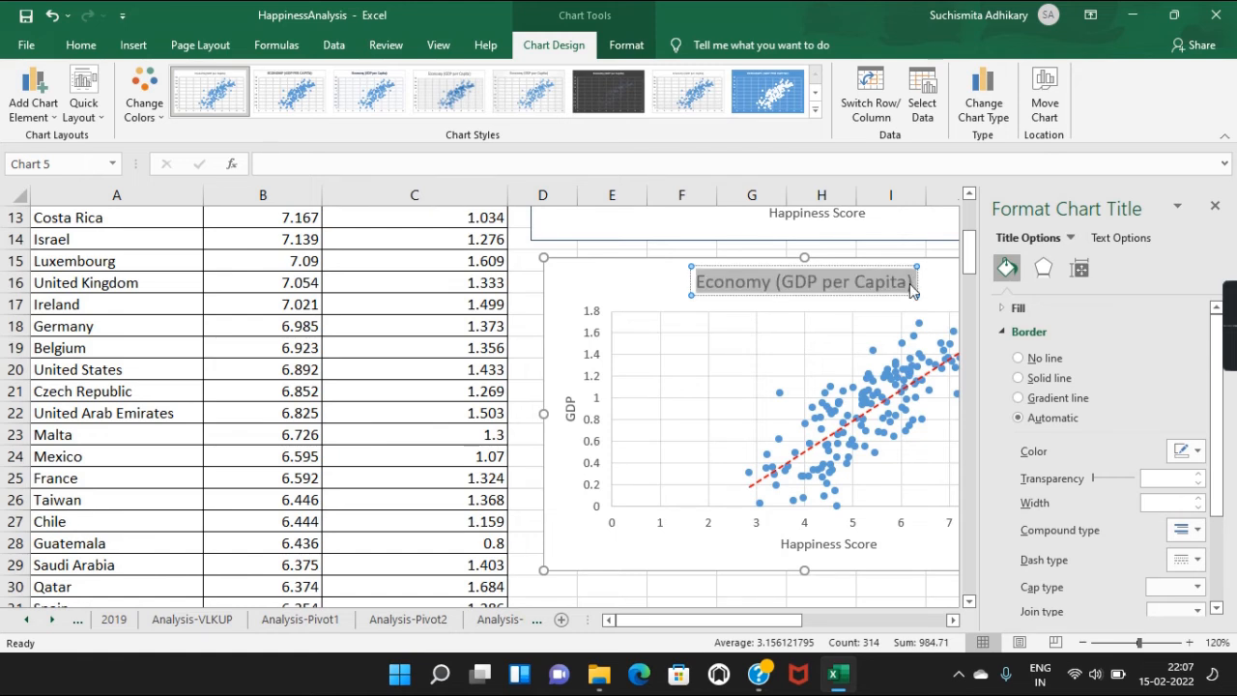
text(GDP Vs)
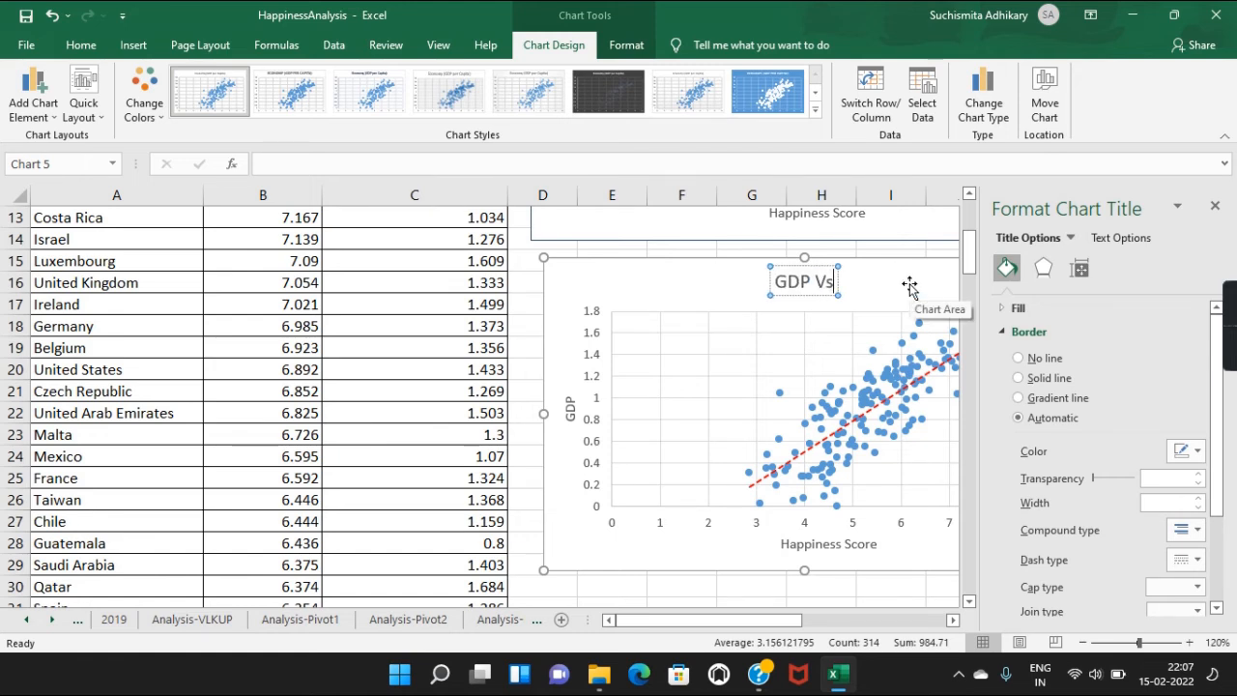
text(. Happ)
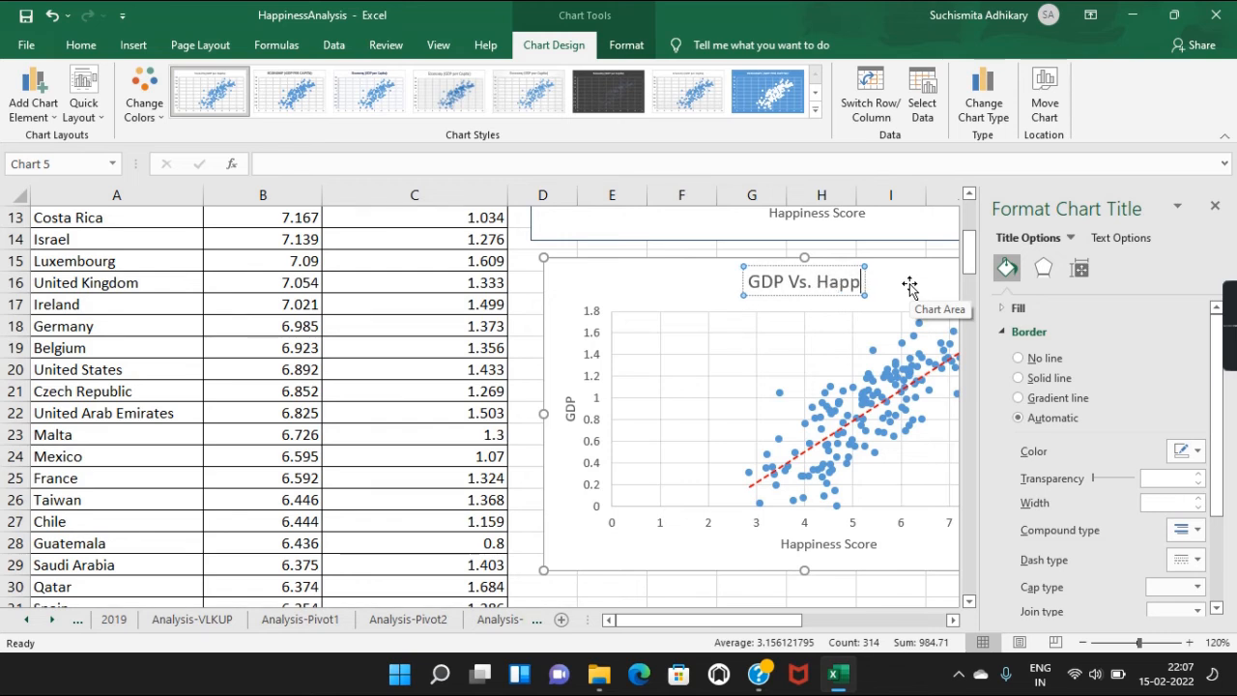
text(iness Score)
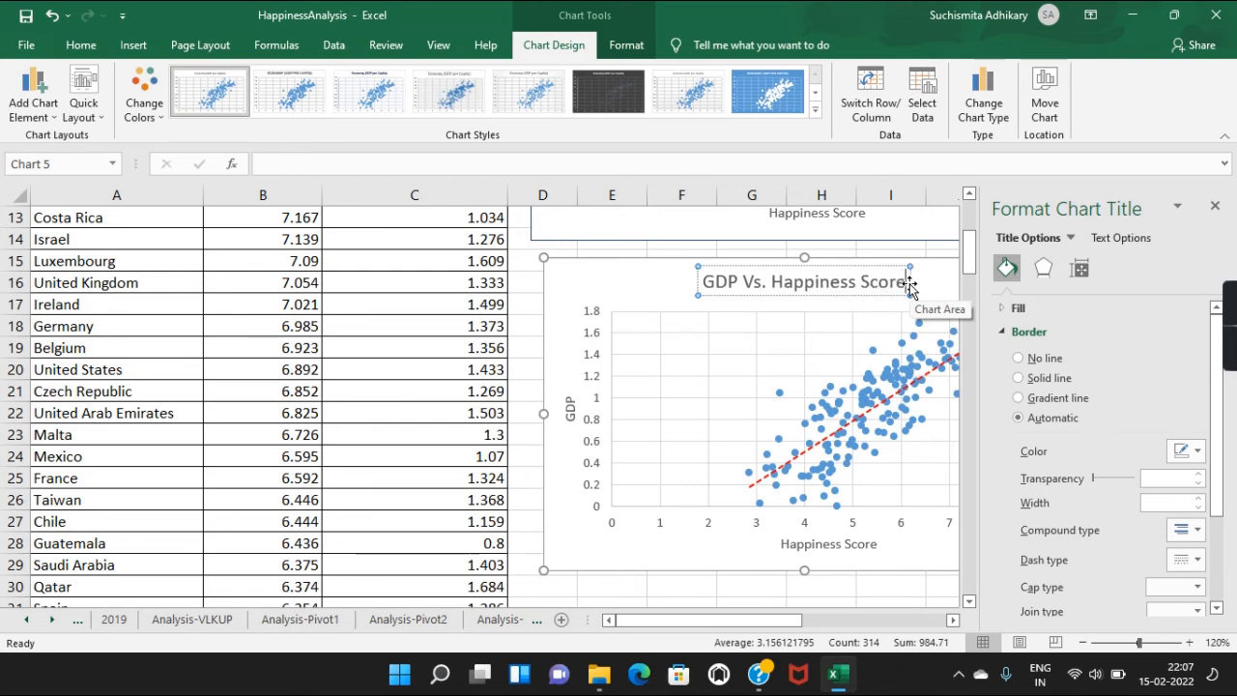
click(911, 290)
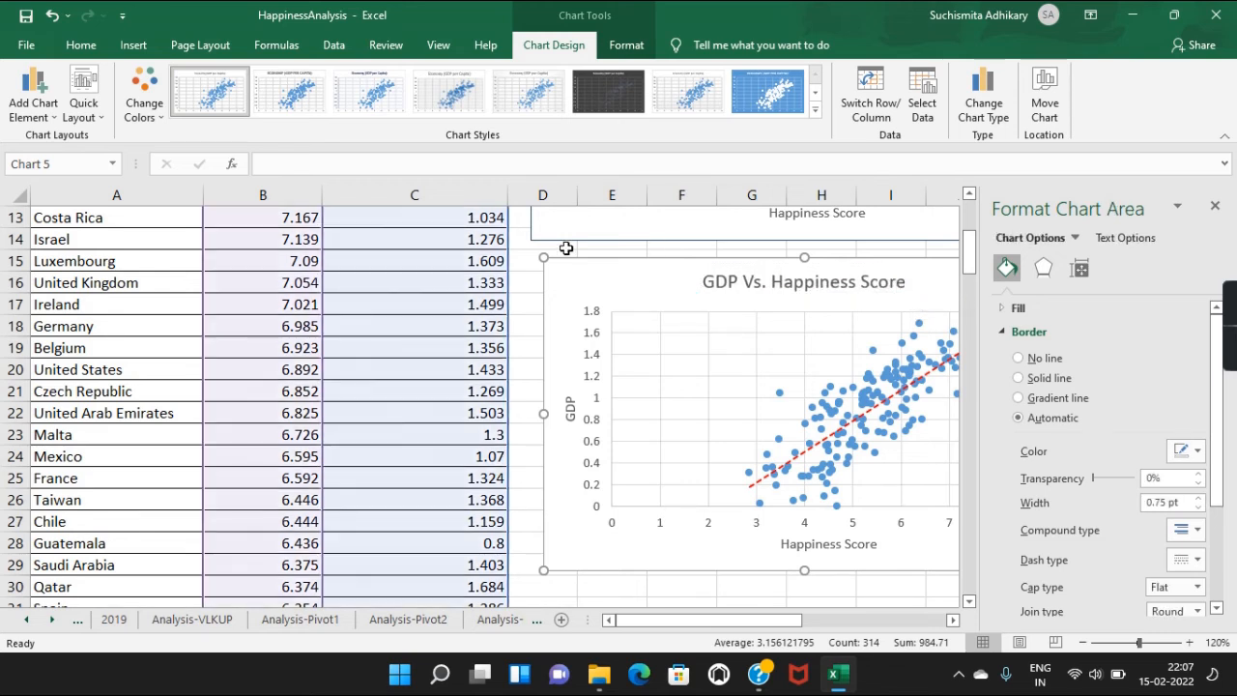
Look through the chart title and data label placement options for the GDP Vs. Happiness Score chart without applying any
click(37, 111)
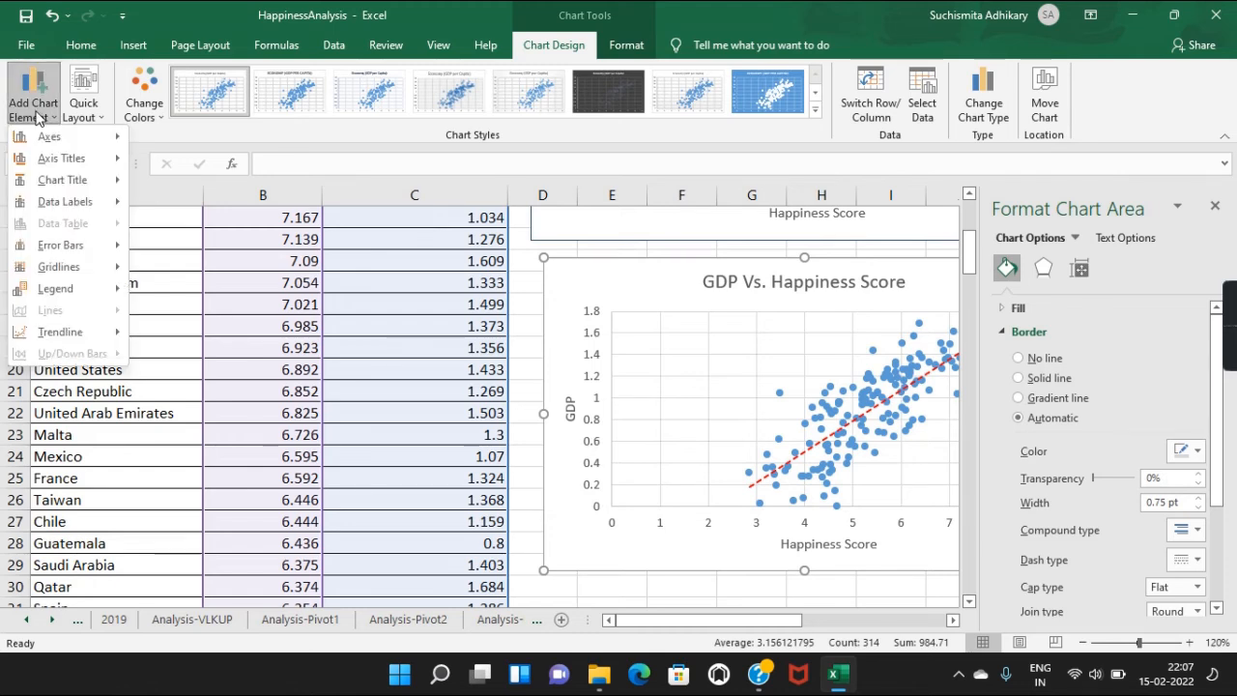
mouse_move(75, 183)
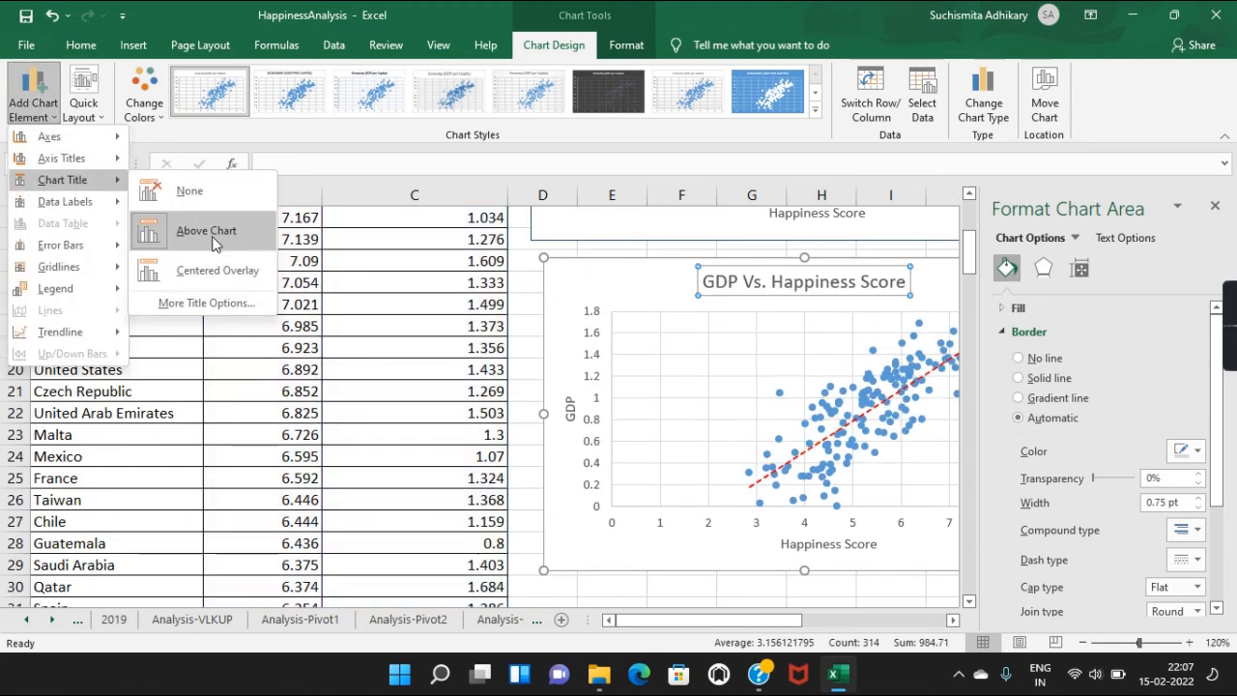
click(195, 308)
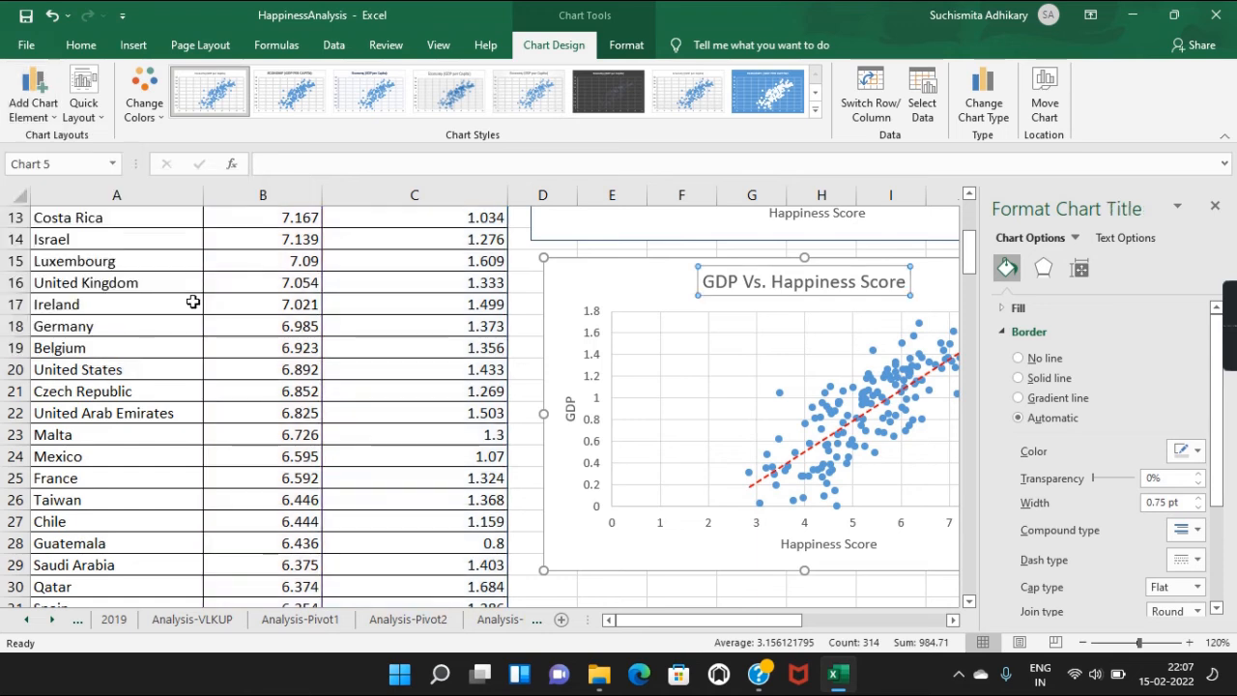
click(37, 106)
mouse_move(42, 207)
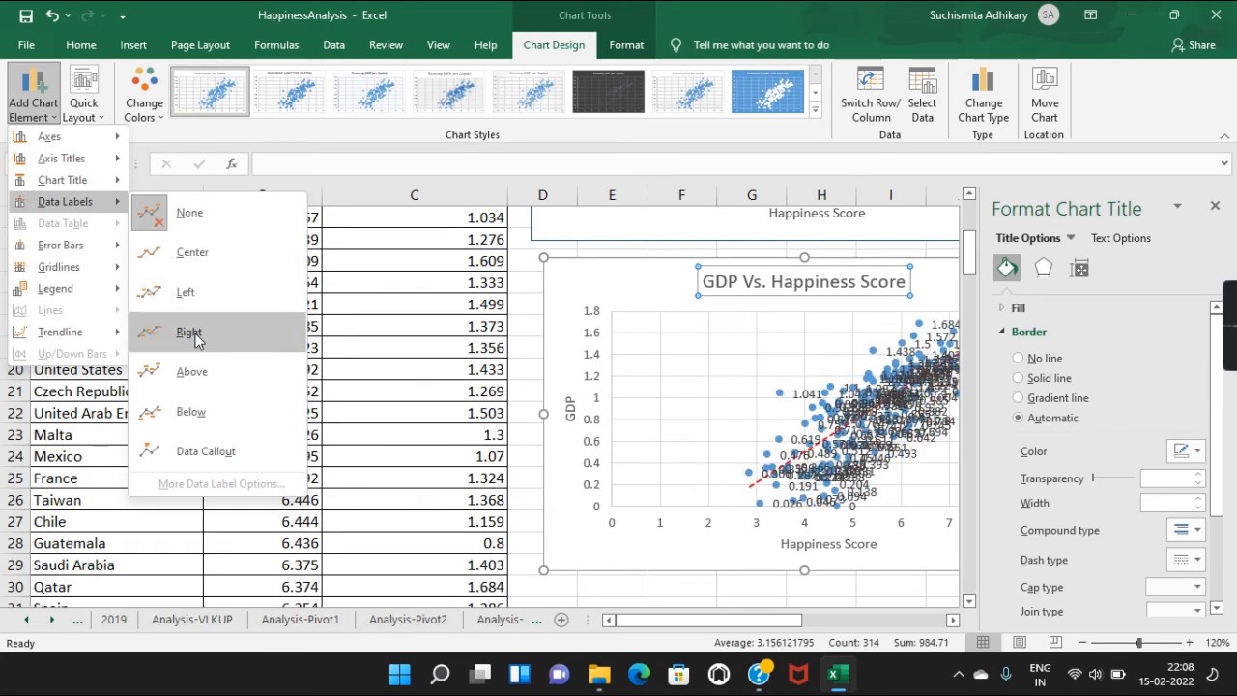
click(384, 179)
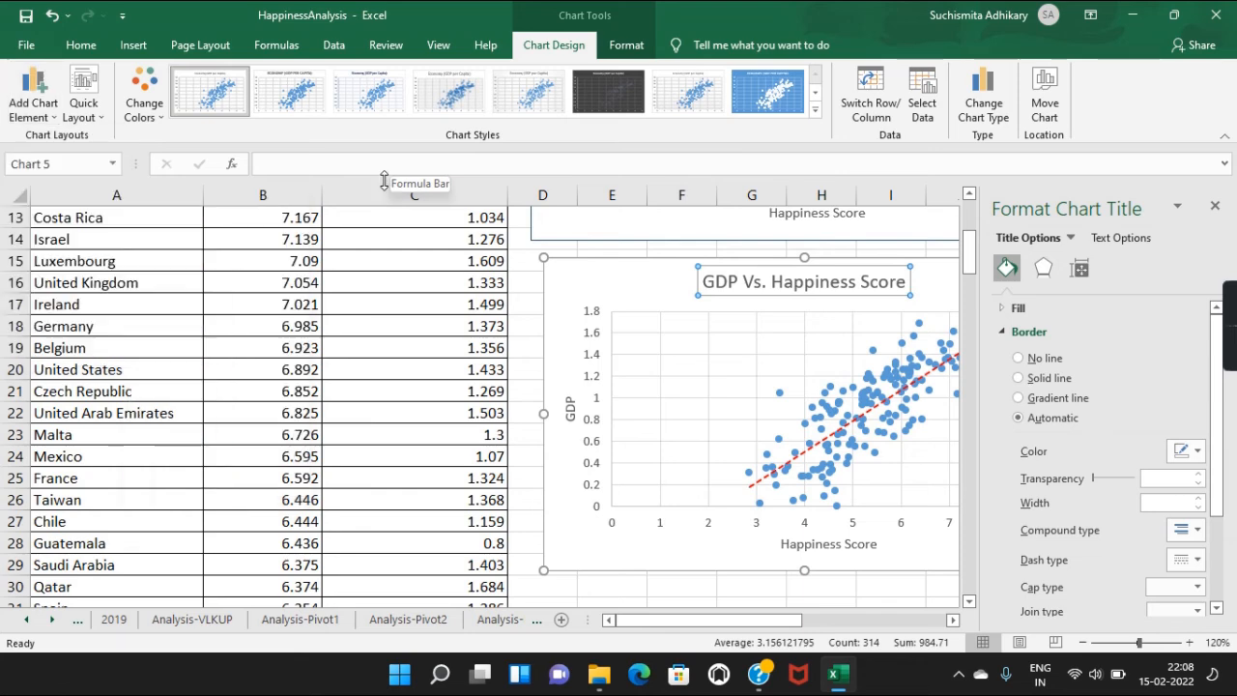
Add data labels above the points of the X Vs Y sample chart with the rising trendline, and return to the GDP charts
drag(704, 622, 845, 633)
scroll(729, 508, up, 3)
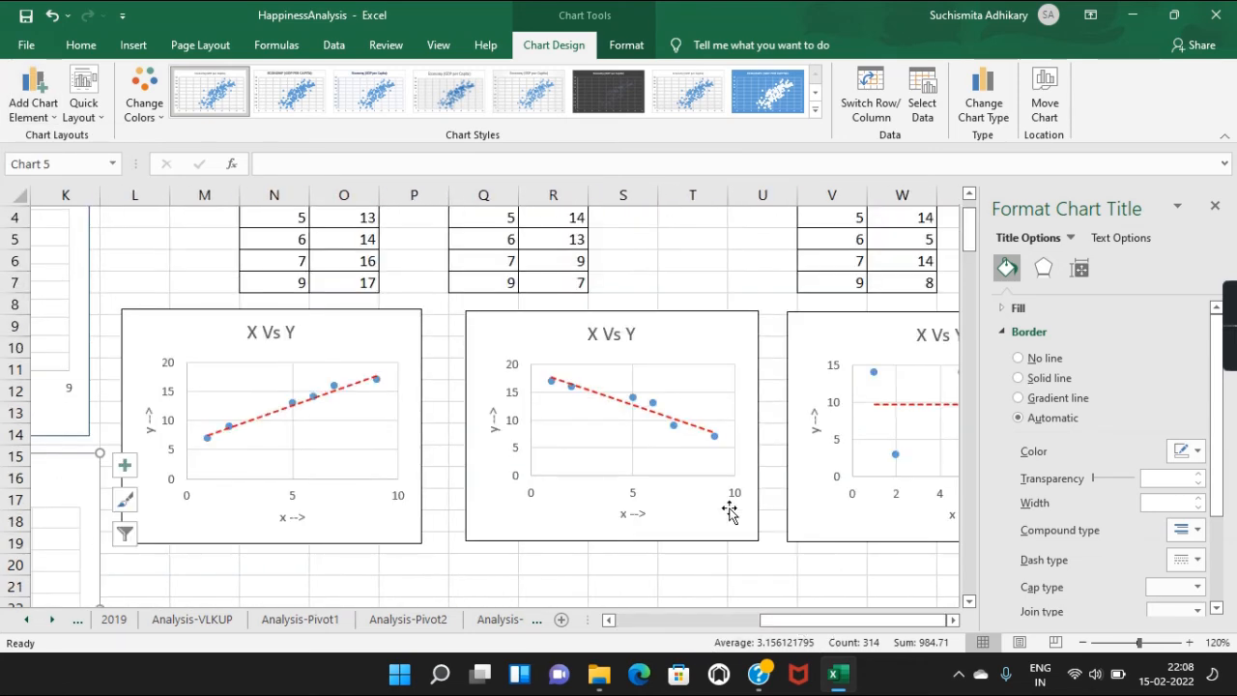
click(384, 354)
click(54, 106)
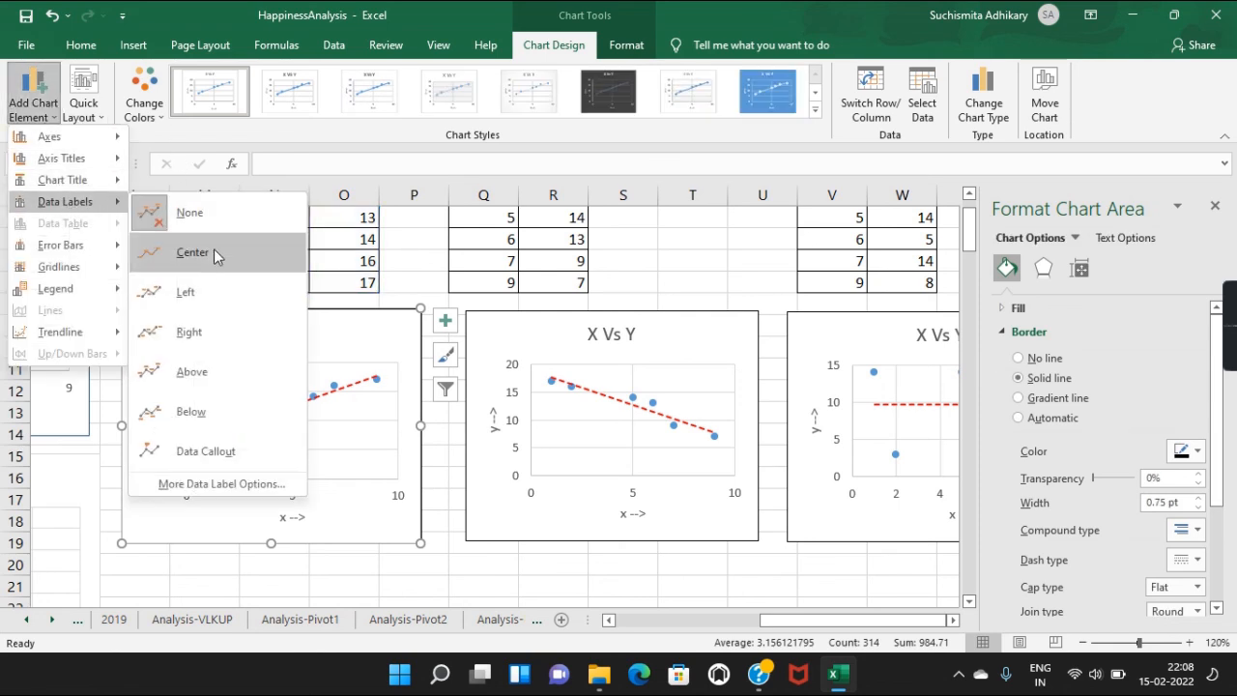
click(202, 372)
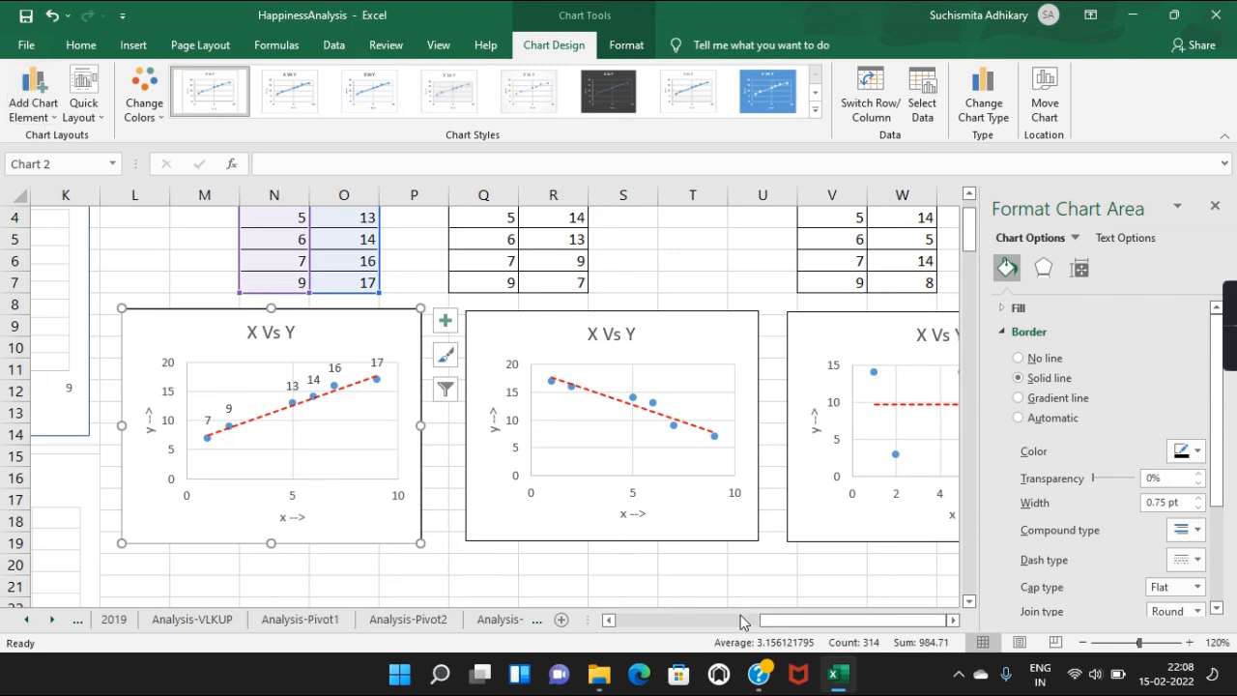
click(646, 615)
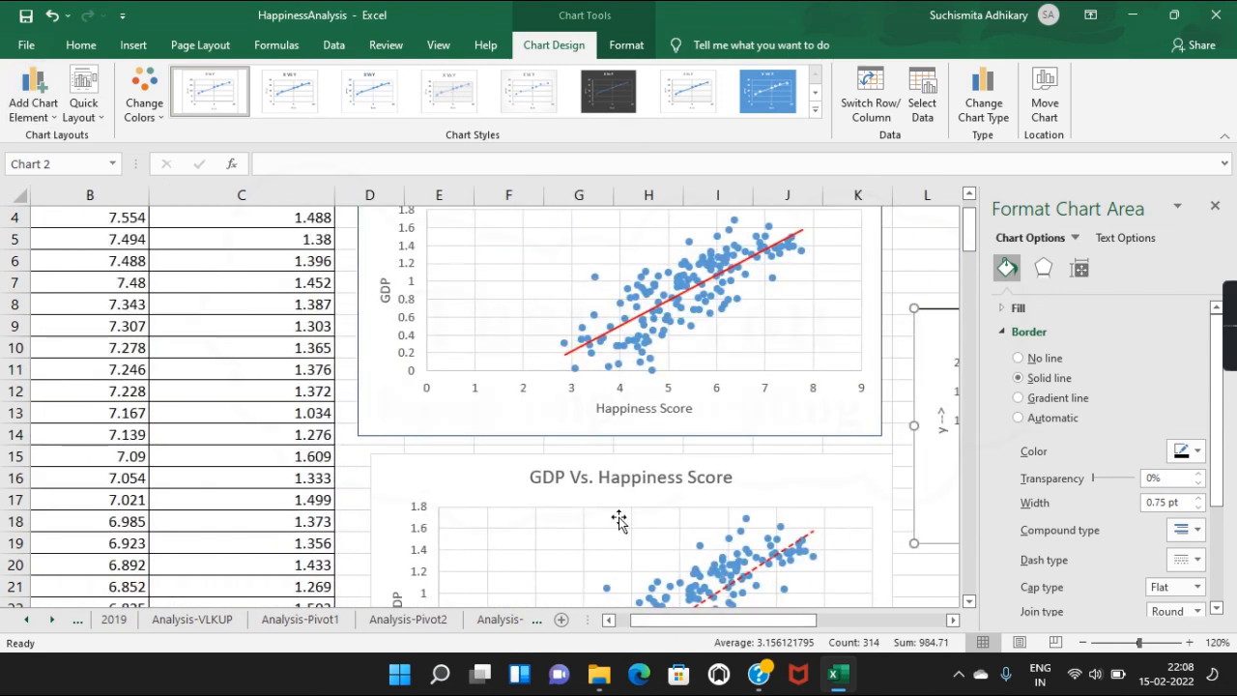